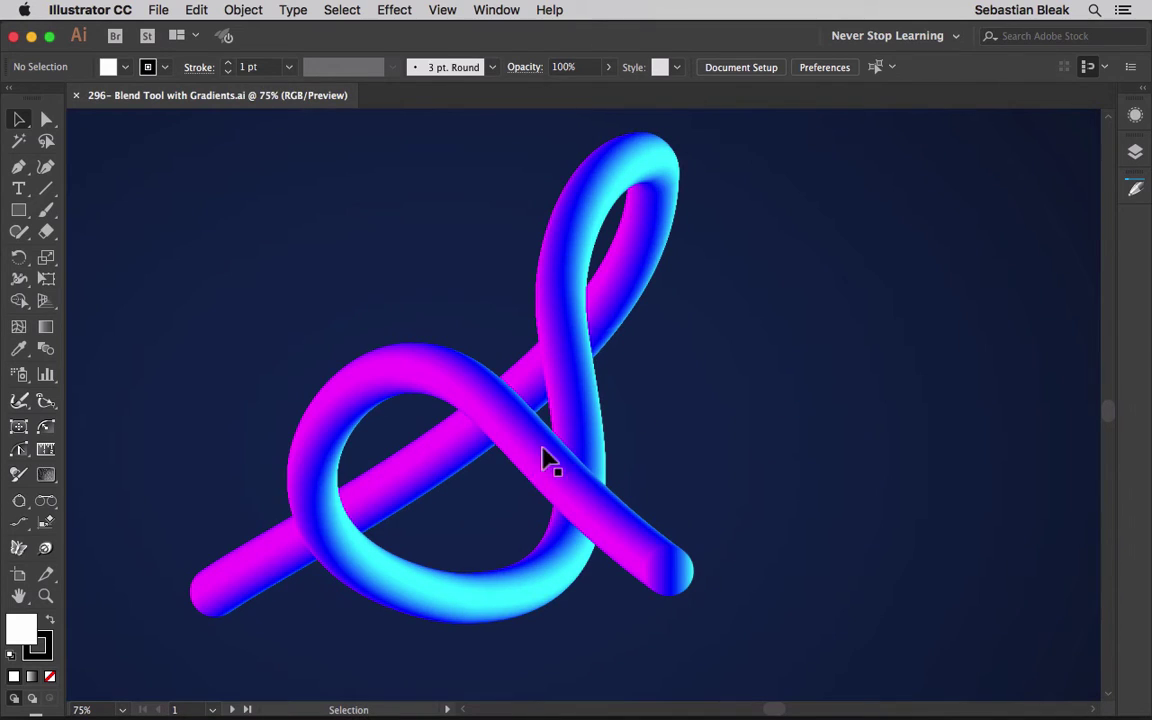
Step: On artboard 2, draw a 50 × 50 px circle with the Ellipse tool near the upper left
left_click(233, 709)
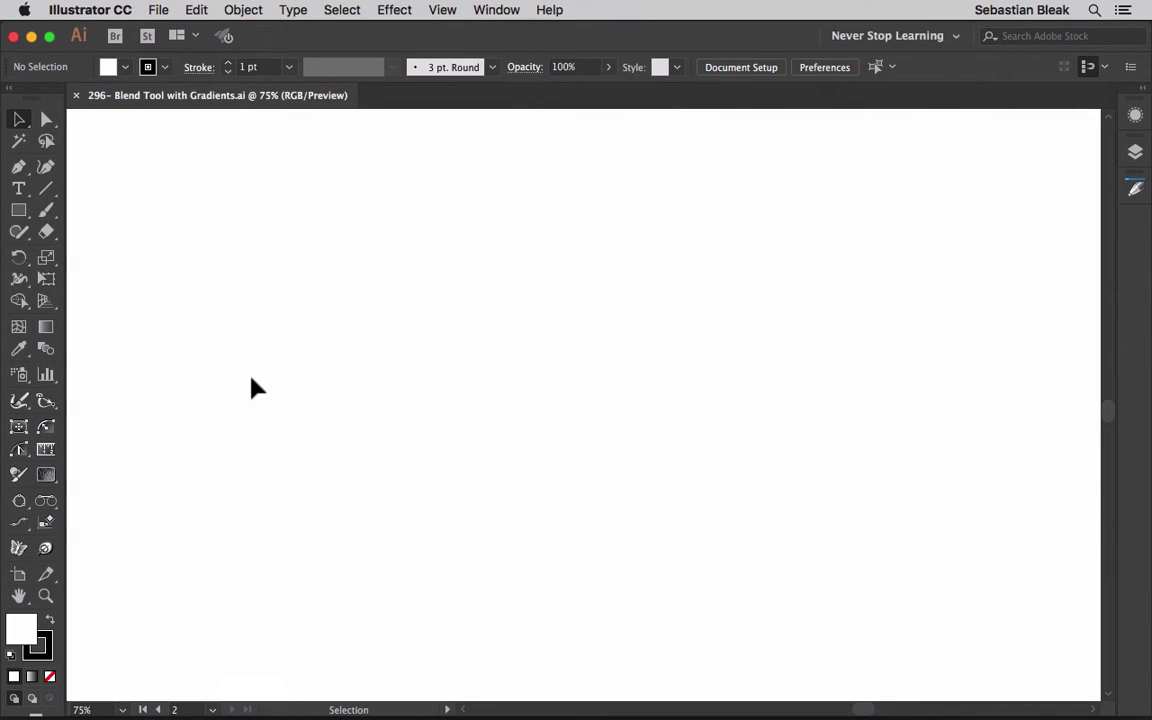
key("l")
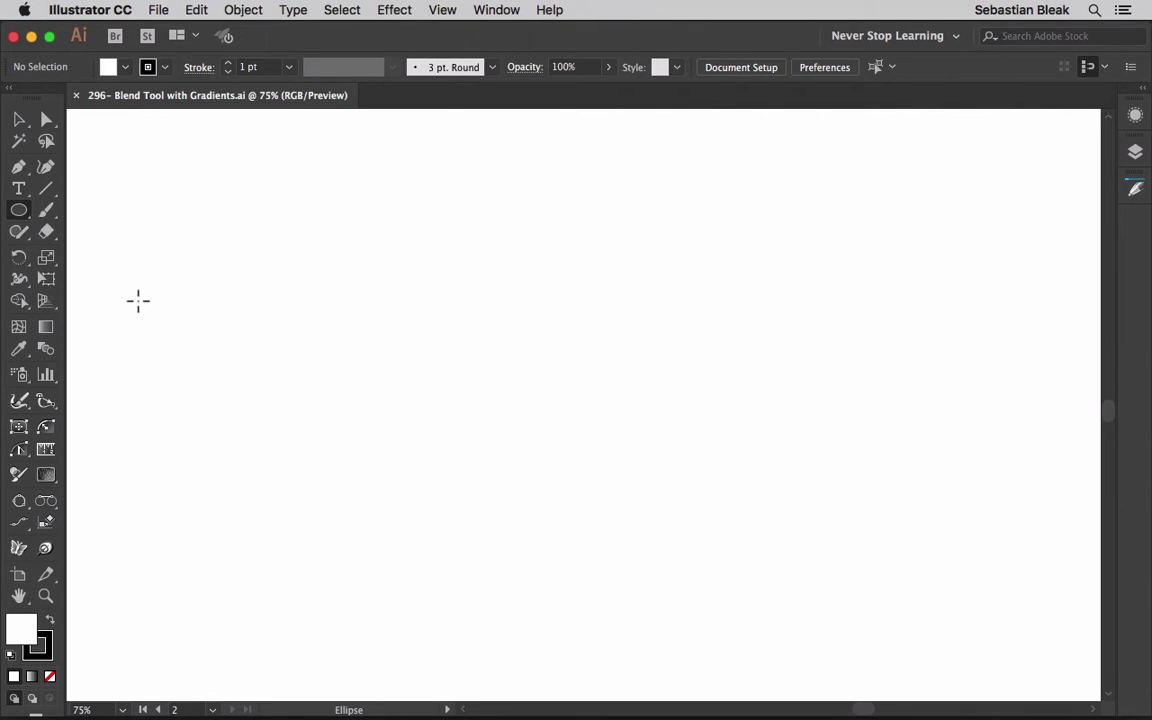
left_click(138, 300)
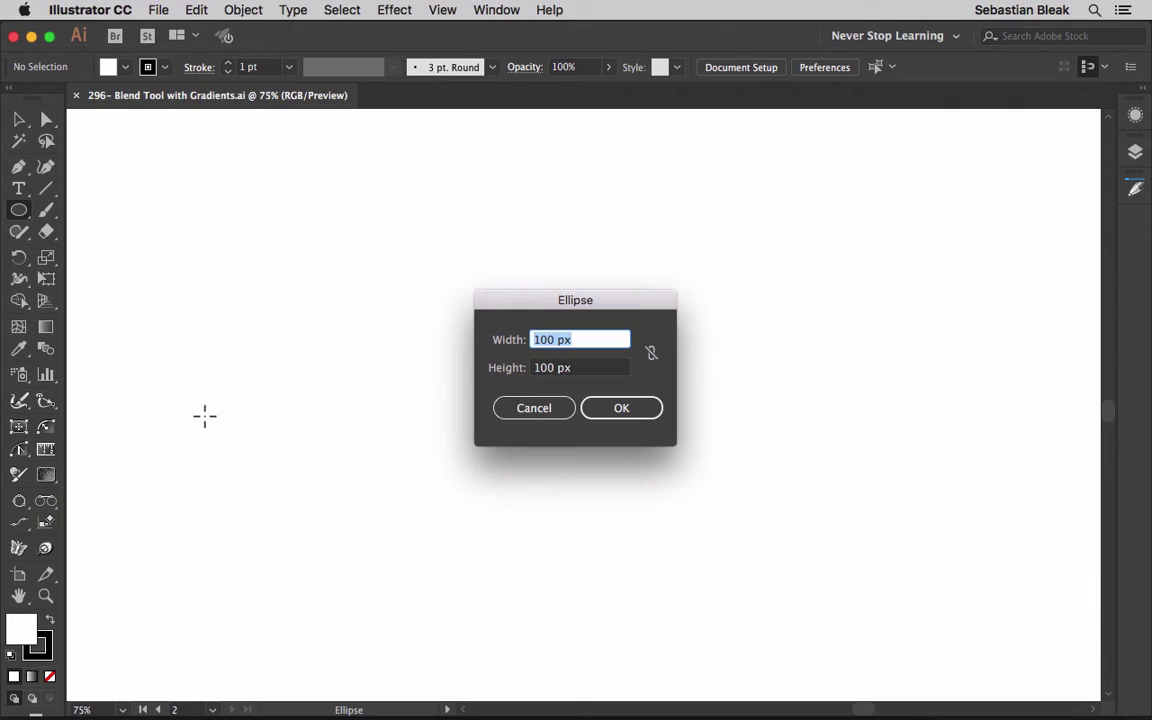
type("50")
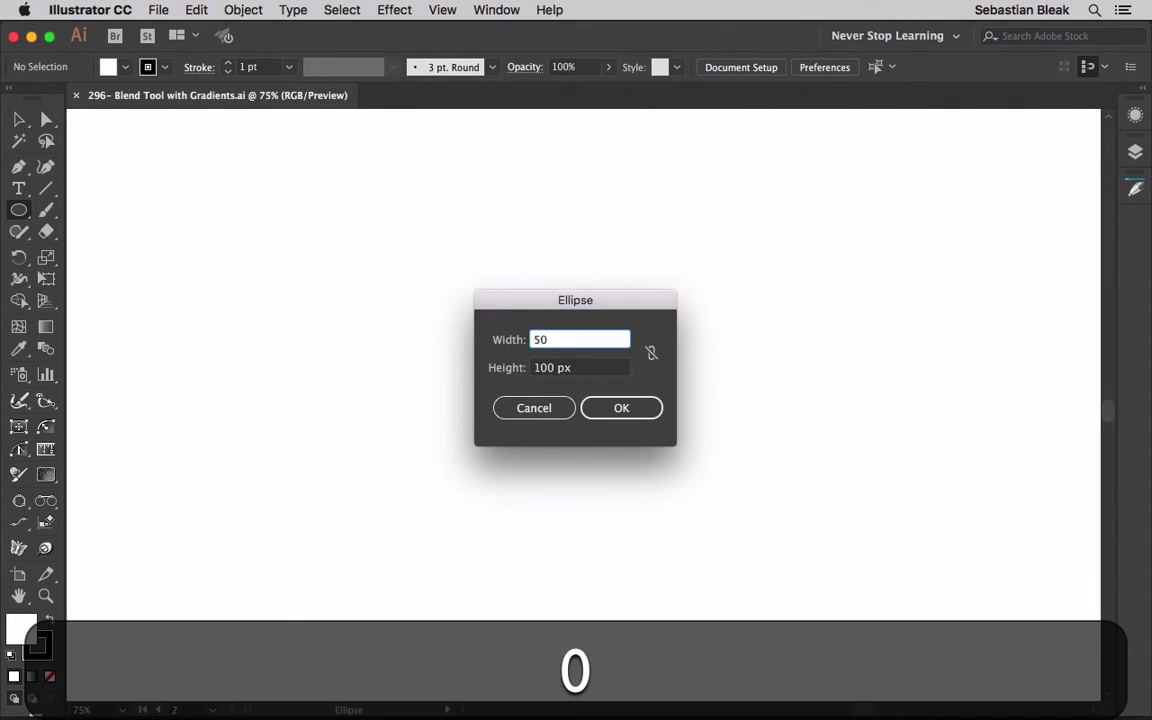
key("Tab")
type("50")
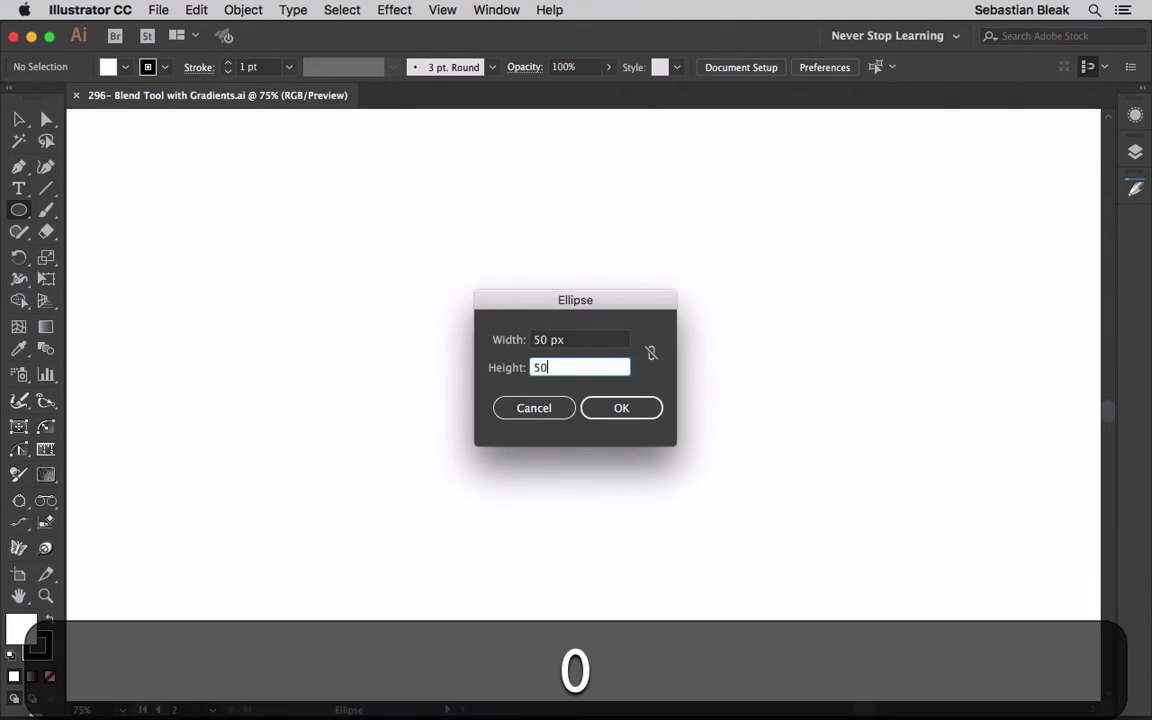
key("Tab")
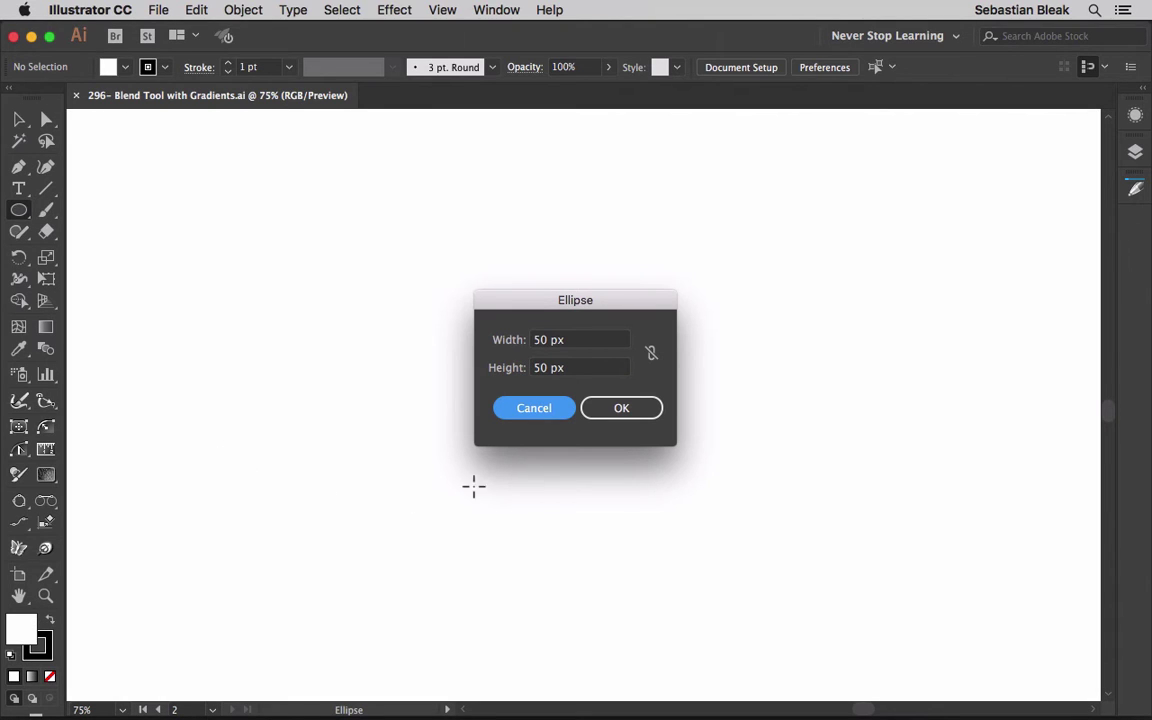
left_click(605, 410)
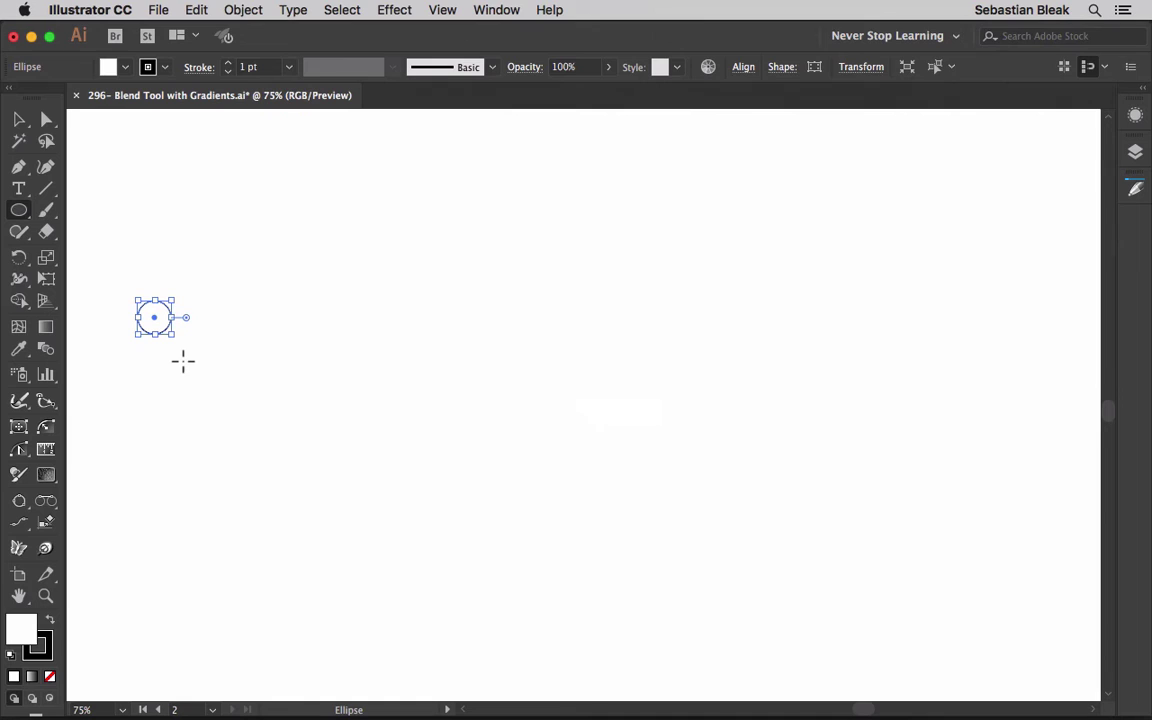
Step: Zoom in on the circle, remove its stroke and give it a white-to-black gradient fill
key("super+equal")
key("super+equal")
key("super+equal")
key("super+equal")
key("super+equal")
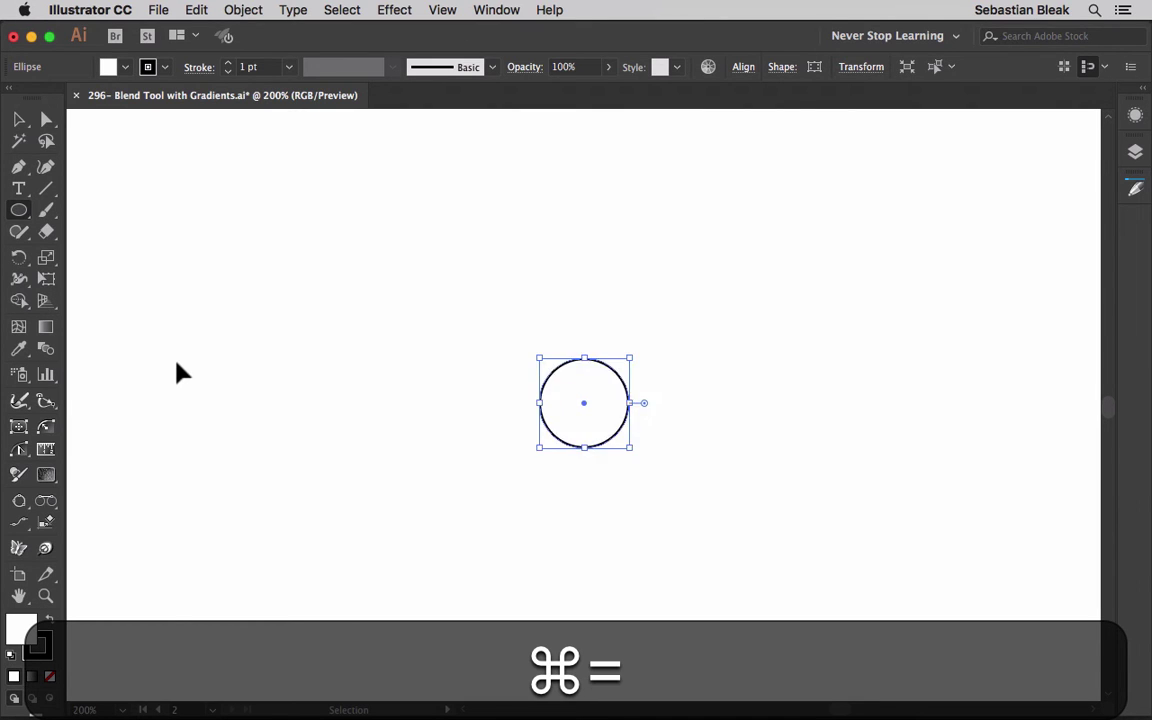
key("space")
left_click_drag(561, 486, 309, 440)
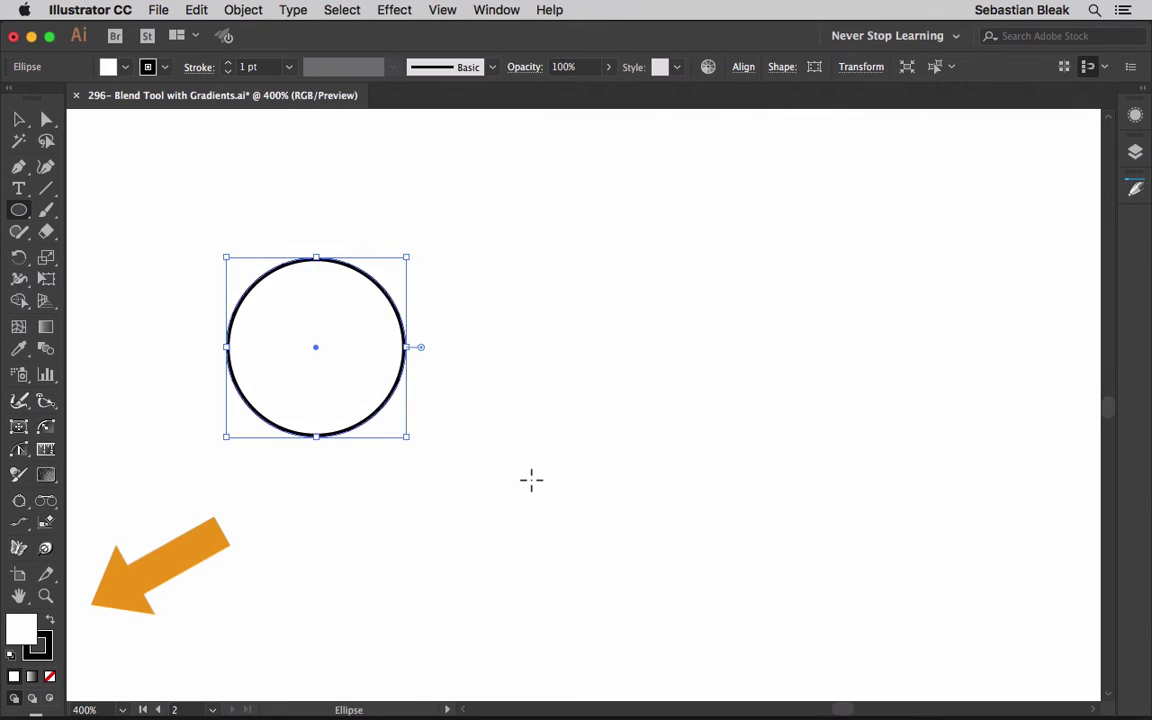
key("x")
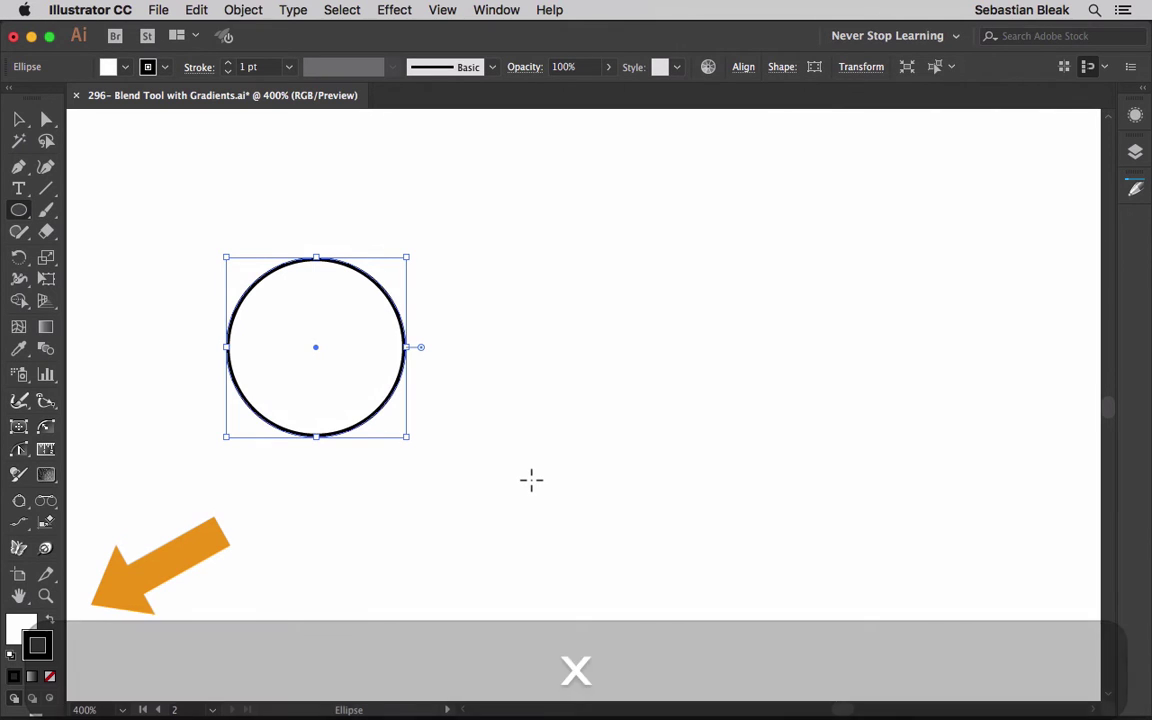
key("slash")
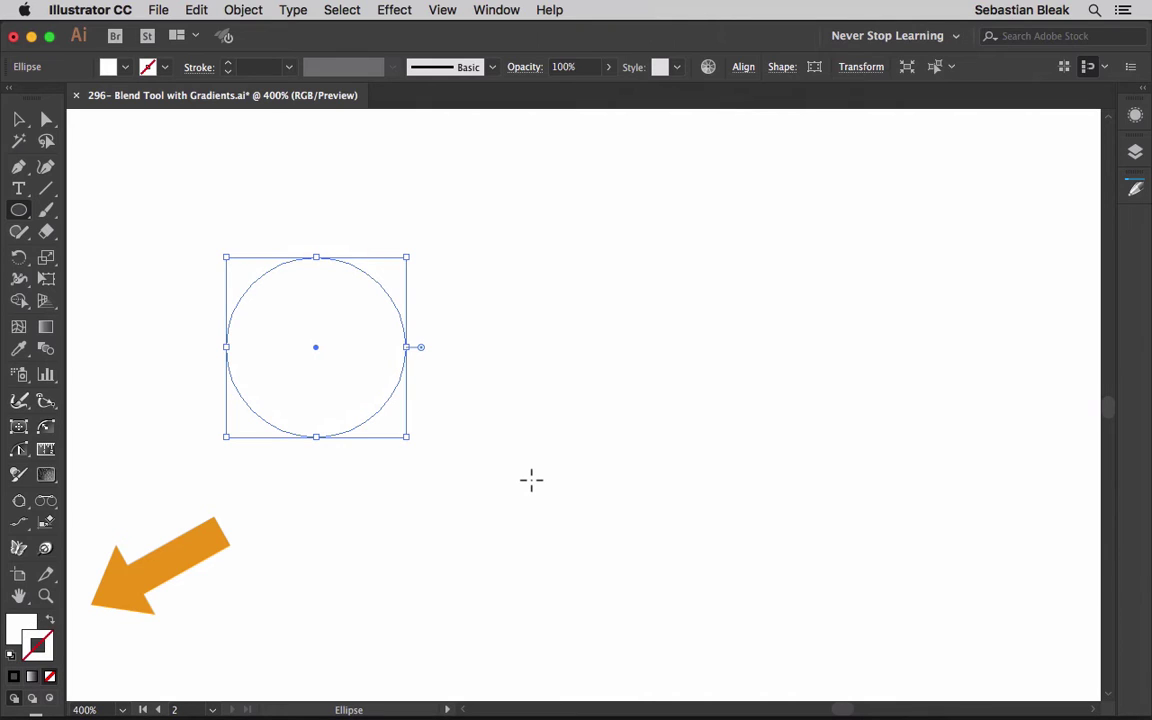
key("x")
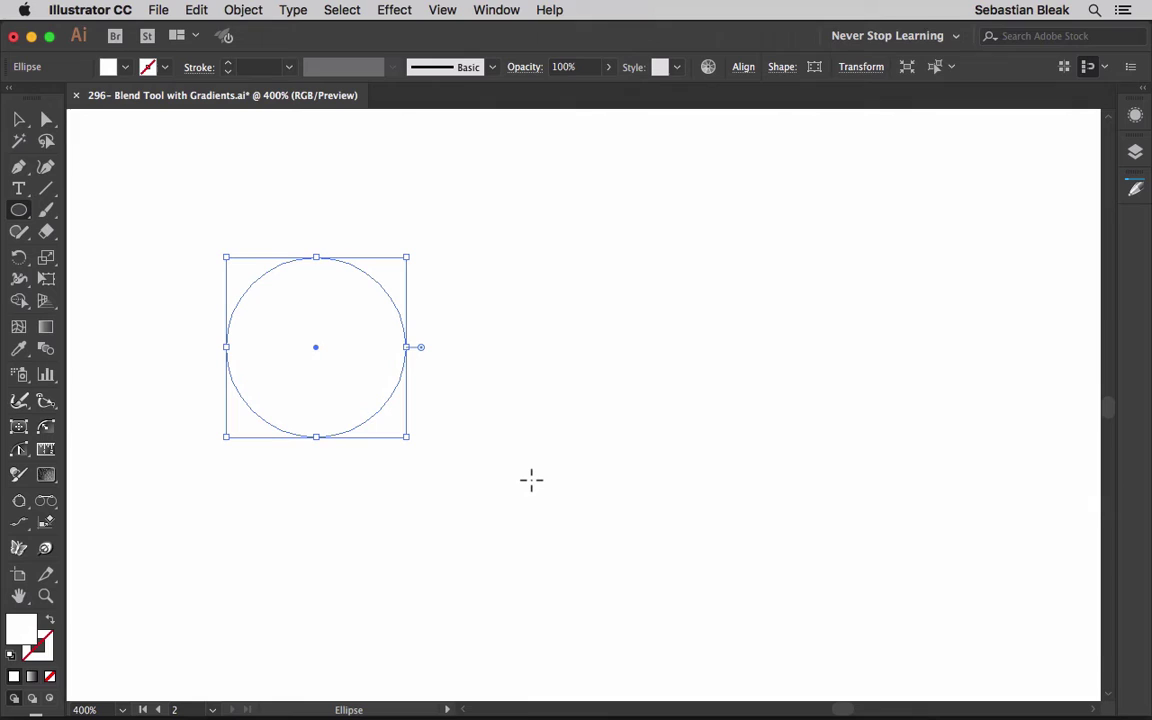
key("period")
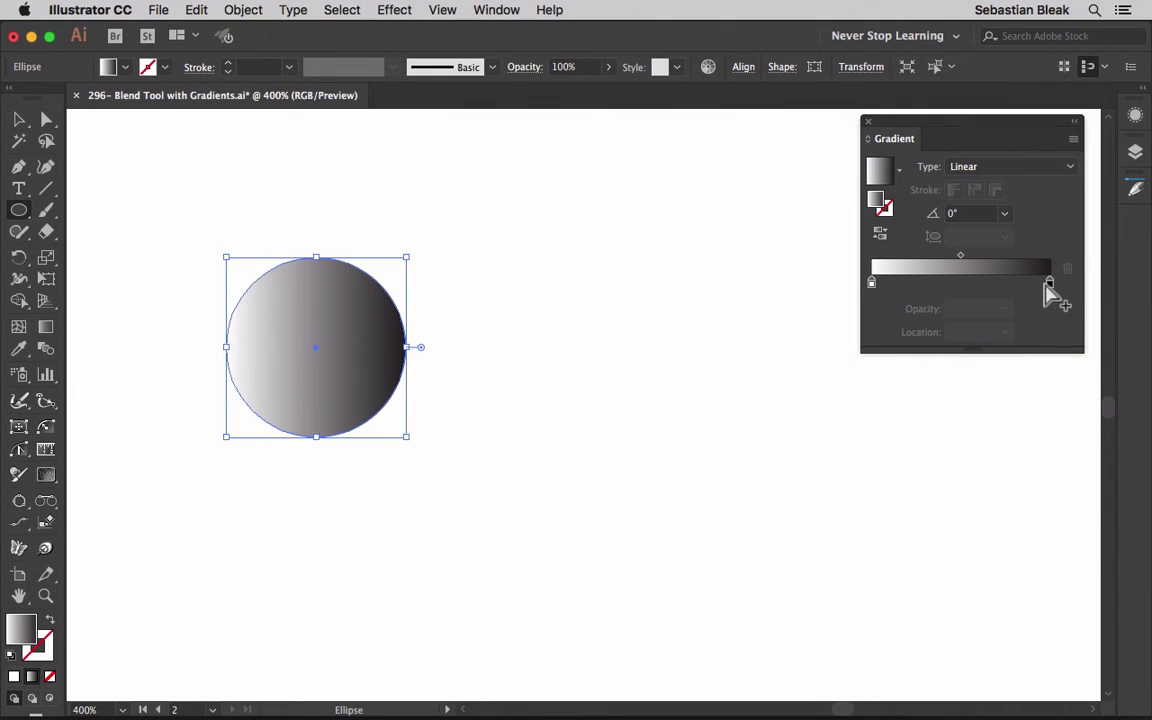
Step: Color the gradient stops cyan on the right, a new blue stop mid-gradient, and magenta on the left
double_click(1049, 284)
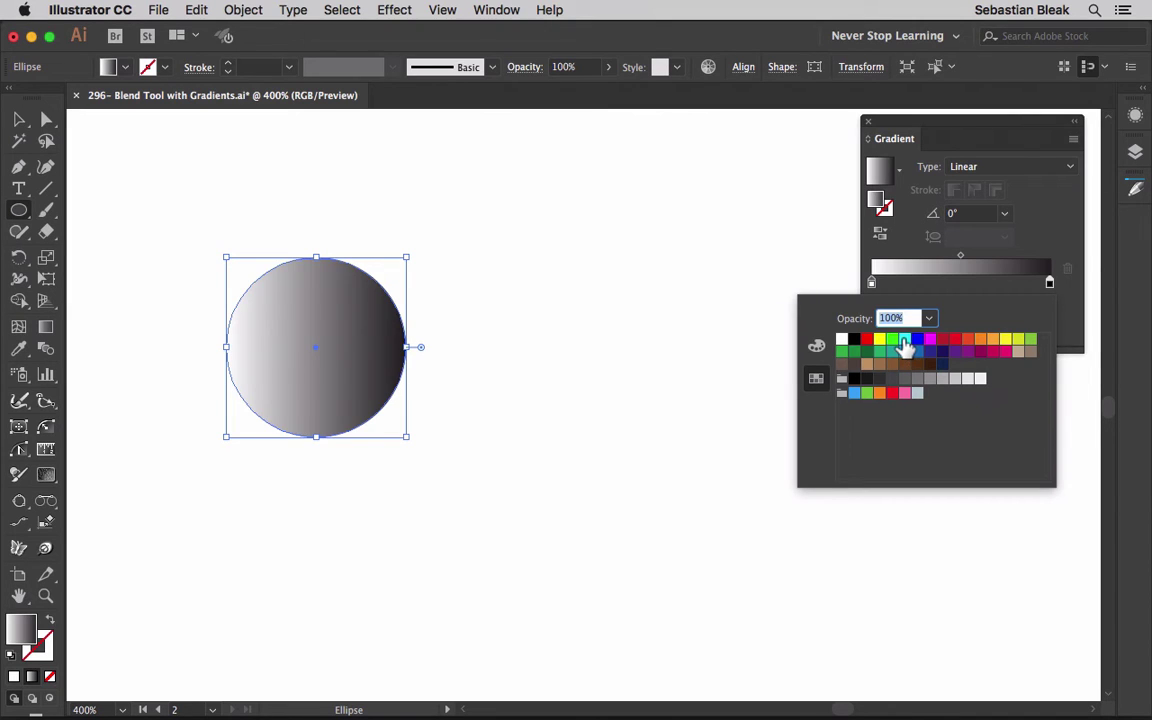
left_click(905, 345)
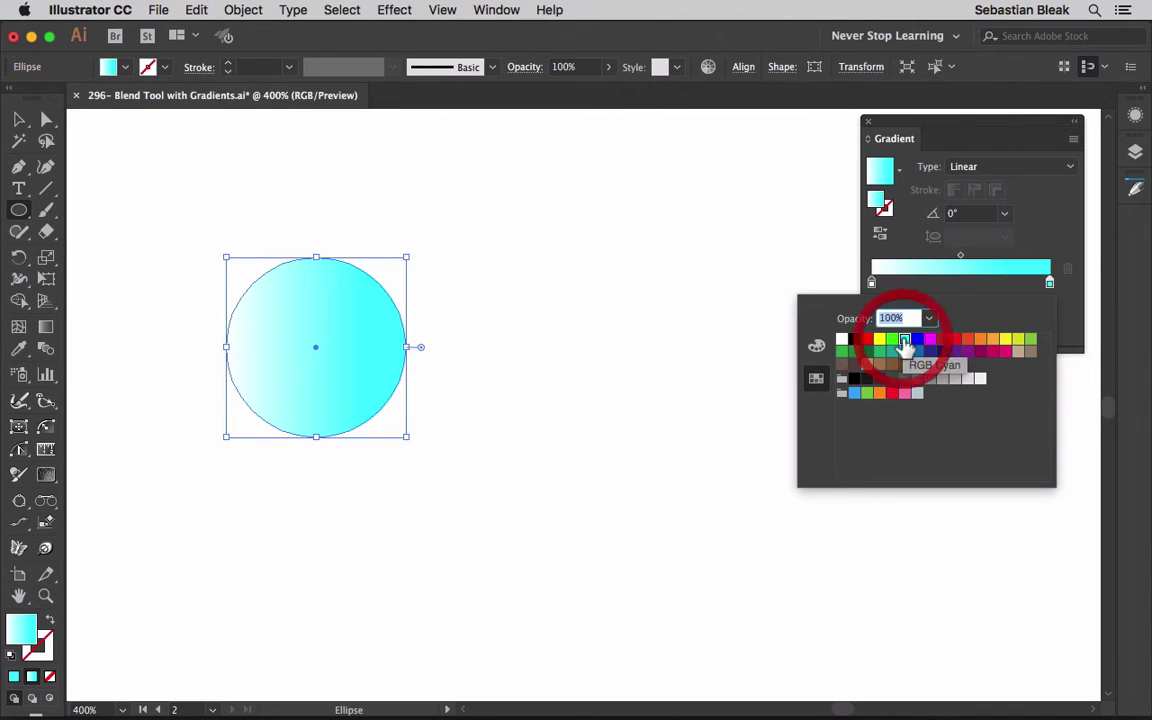
left_click(963, 284)
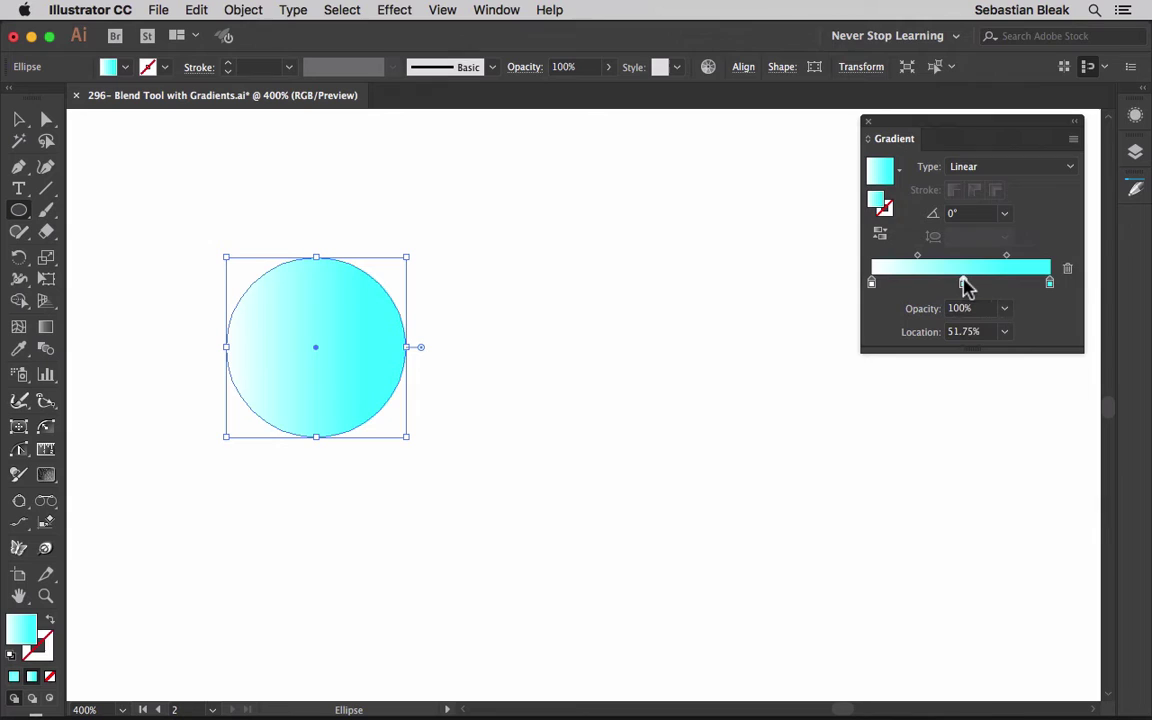
left_click(963, 283)
double_click(963, 283)
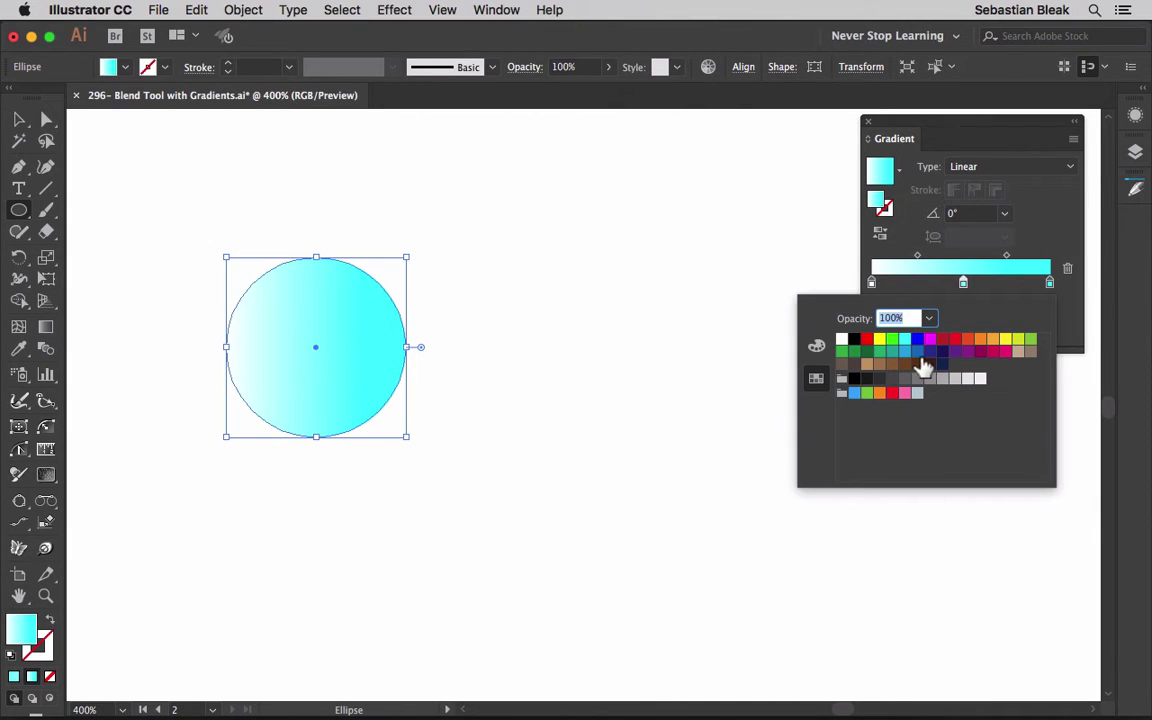
left_click(917, 340)
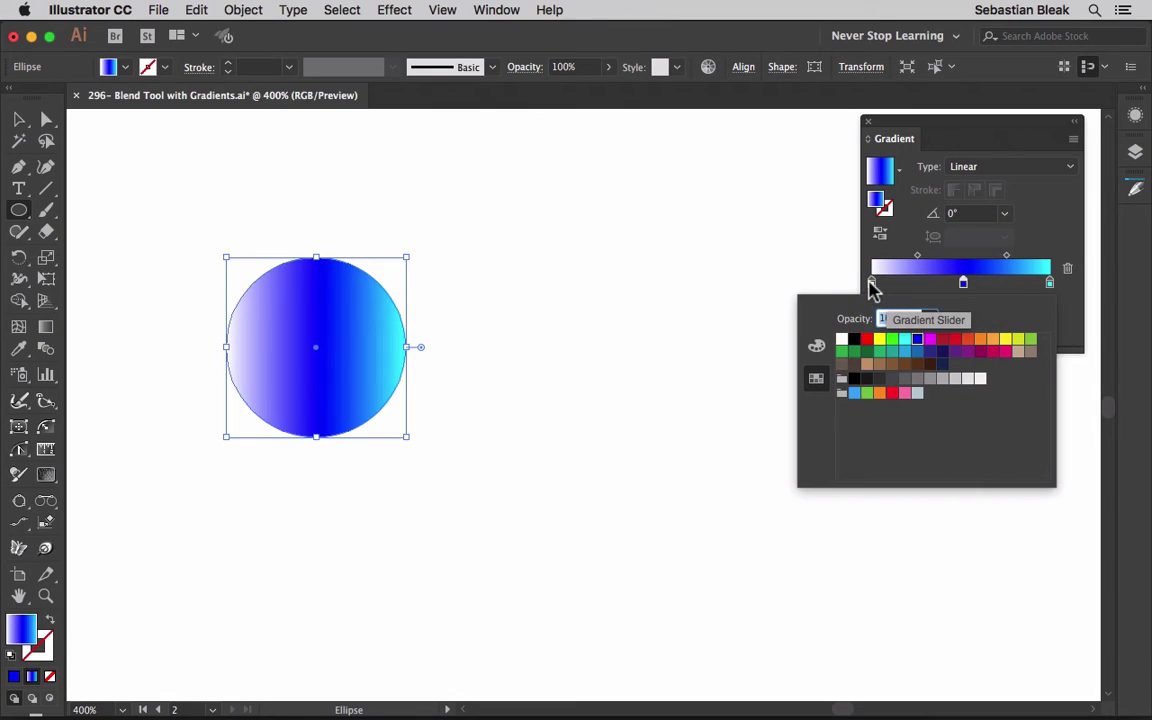
left_click(871, 286)
double_click(872, 284)
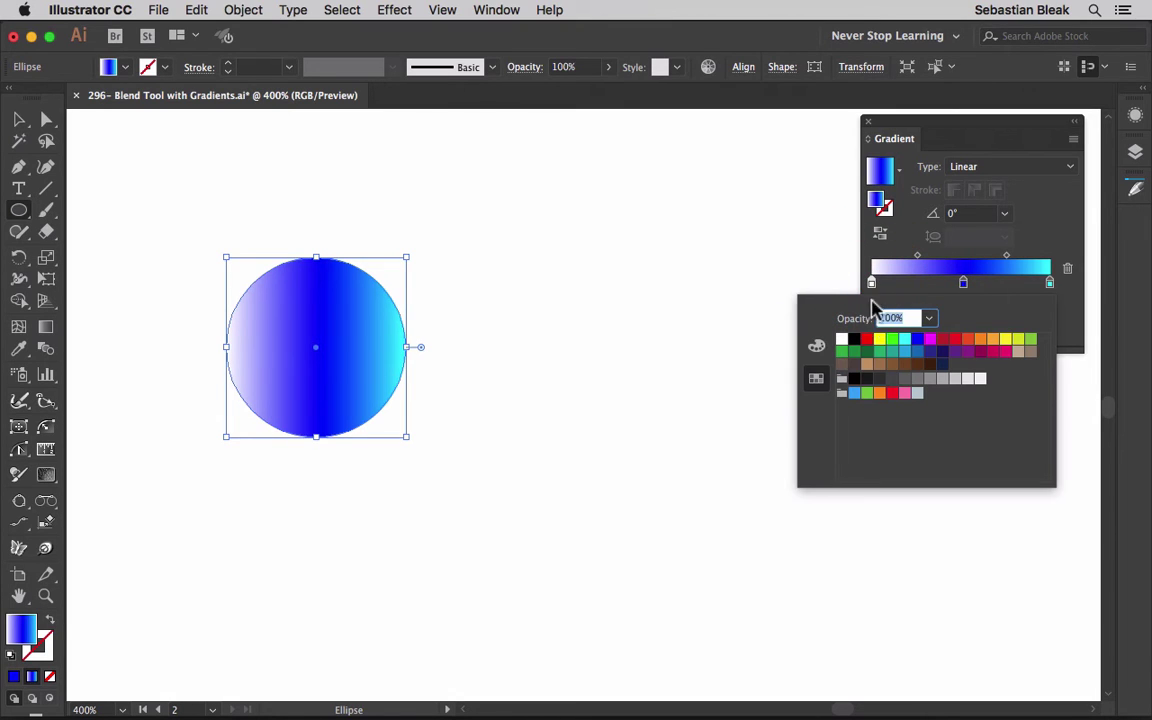
left_click(930, 341)
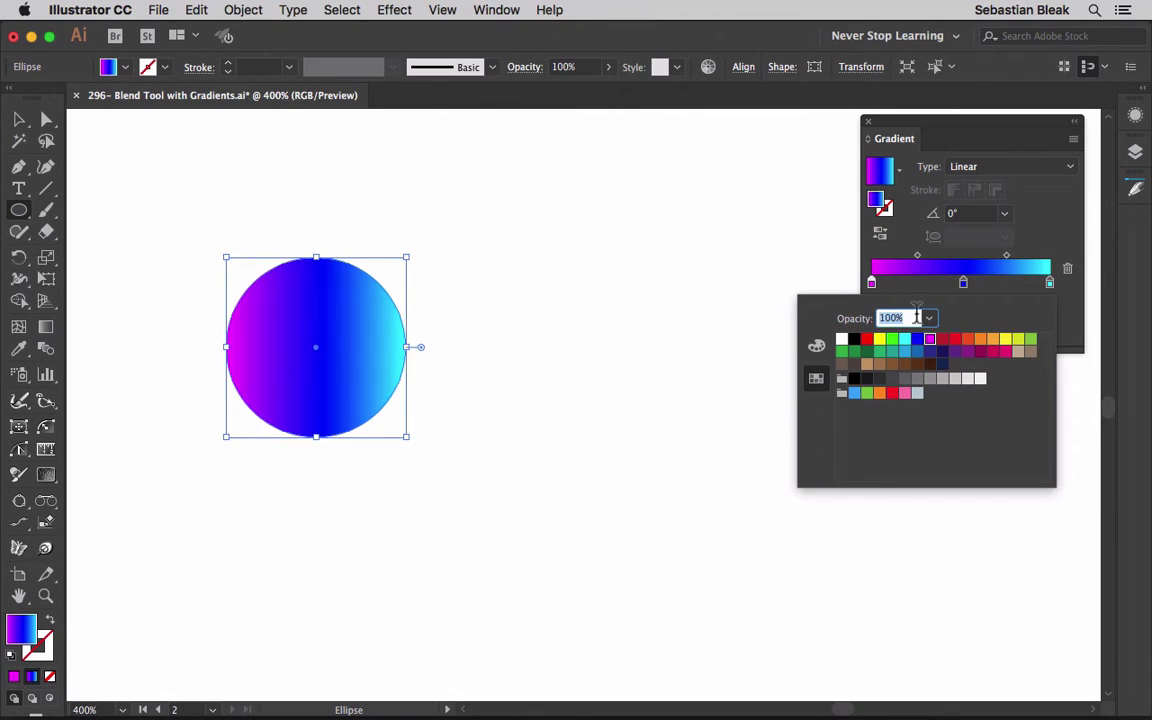
left_click(782, 275)
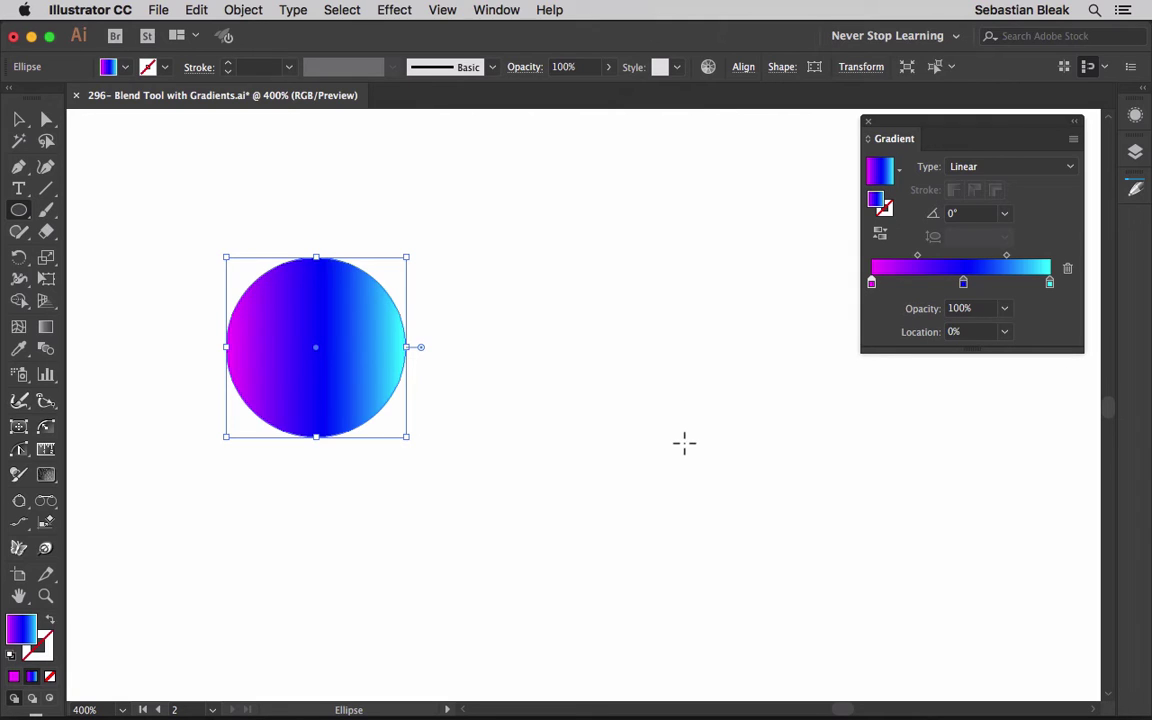
left_click(867, 121)
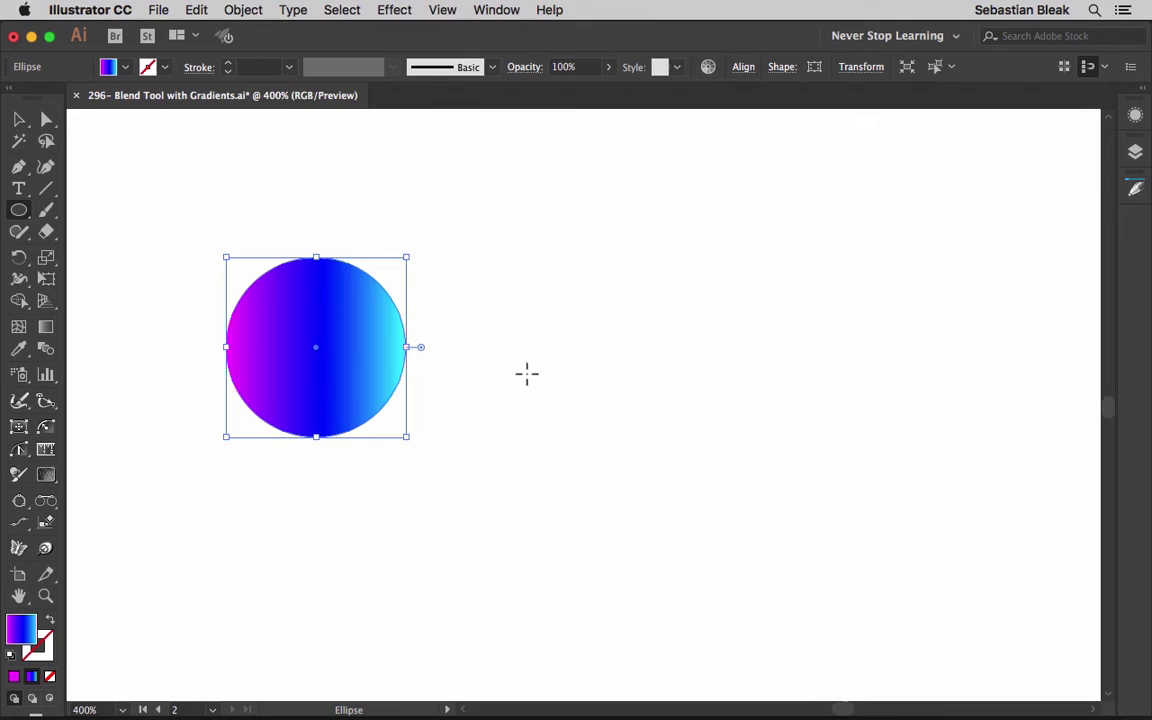
Step: Select the gradient circle and Option-drag a touching copy directly to its right
key("v")
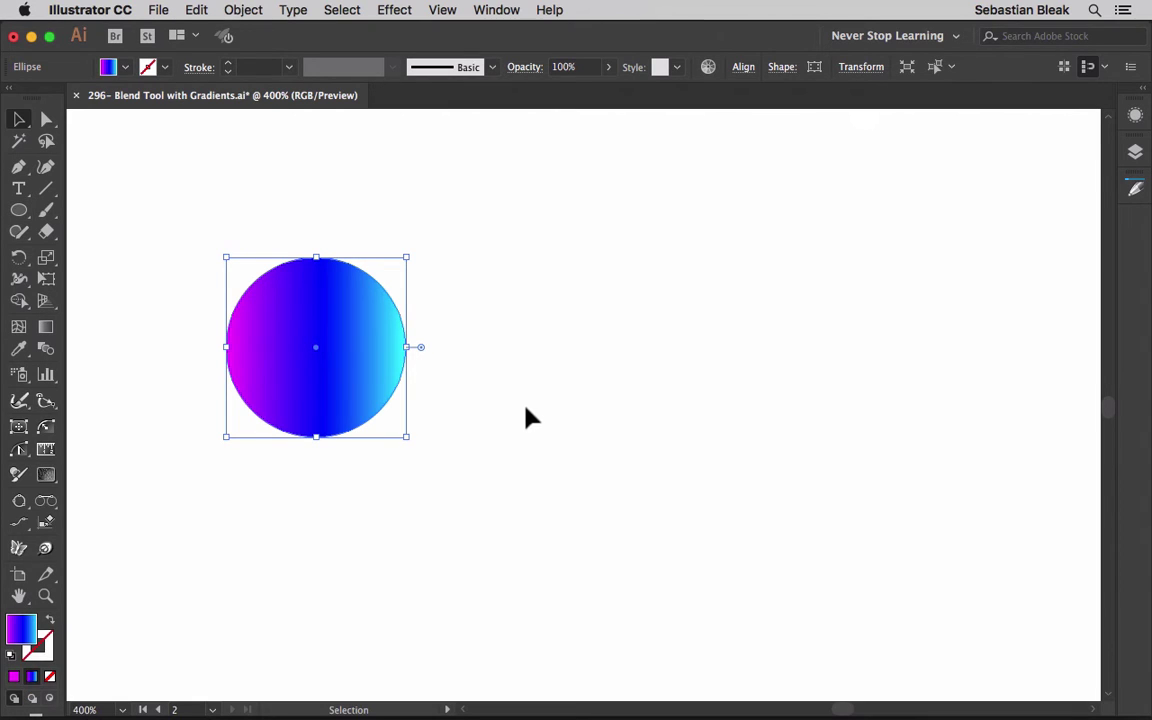
left_click_drag(510, 452, 236, 275)
key("alt")
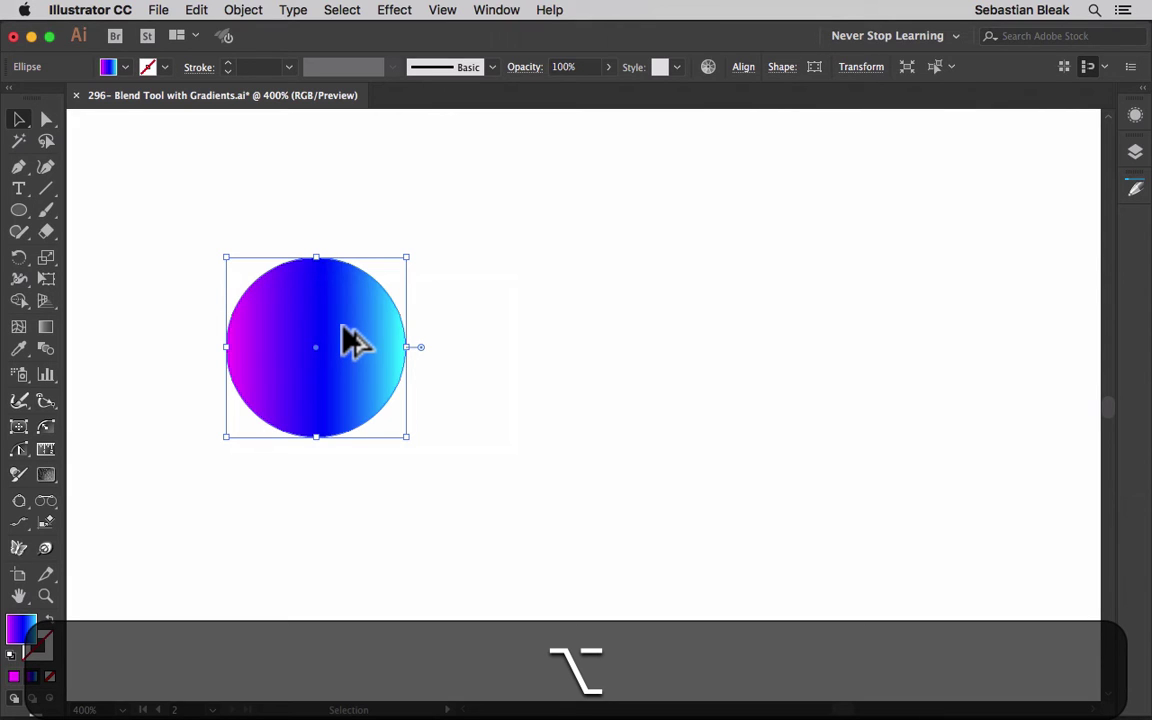
left_click_drag(342, 330, 527, 292)
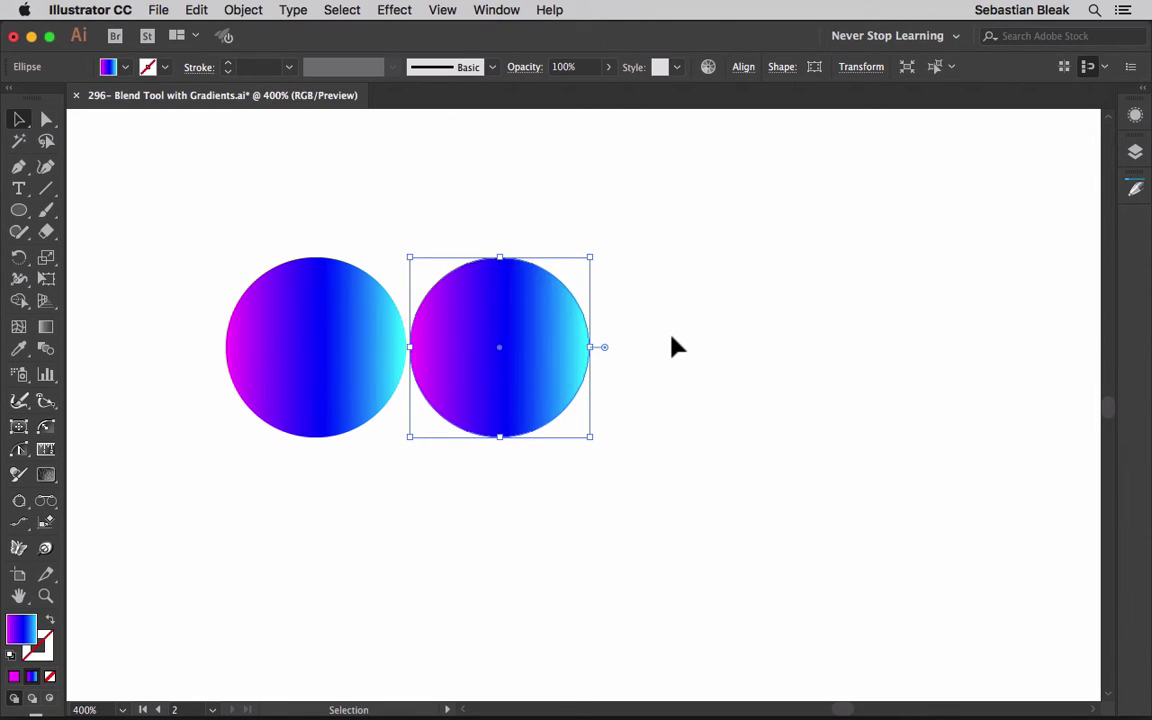
Step: Repeat the duplicate with Cmd+D to extend the row to 20 circles, then select them all
key("super+0")
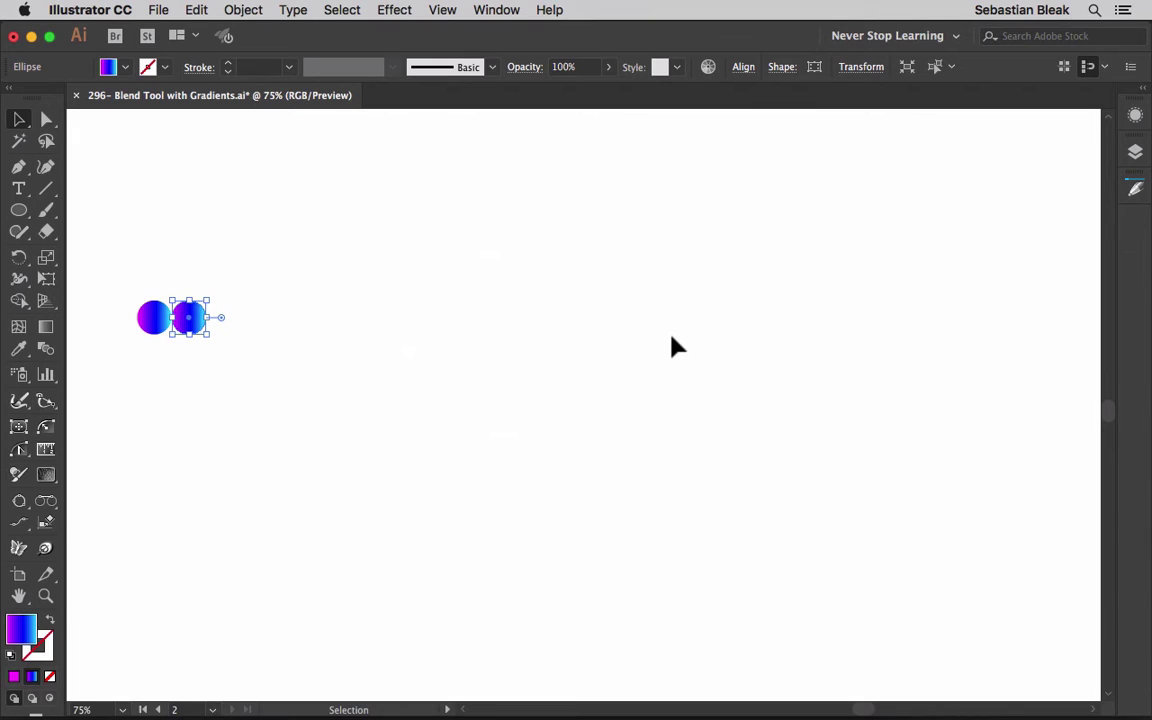
key("super+d")
key("super+d")
key("super")
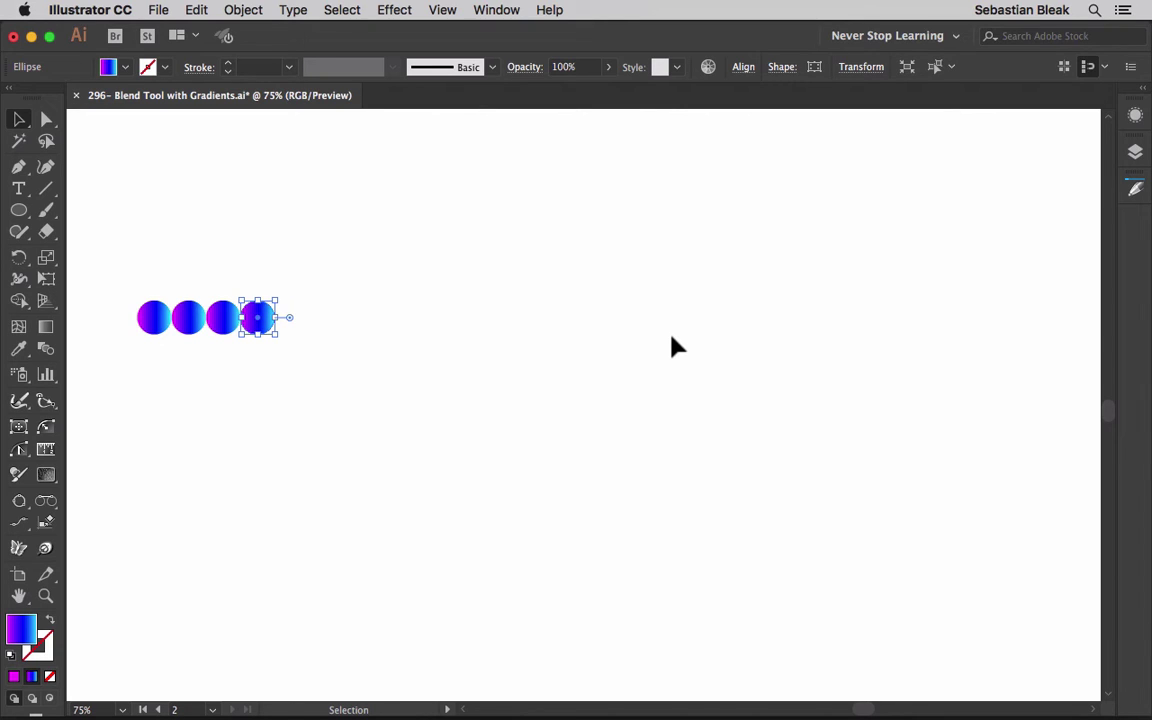
key("super+d")
key("super+d")
key("super+d")
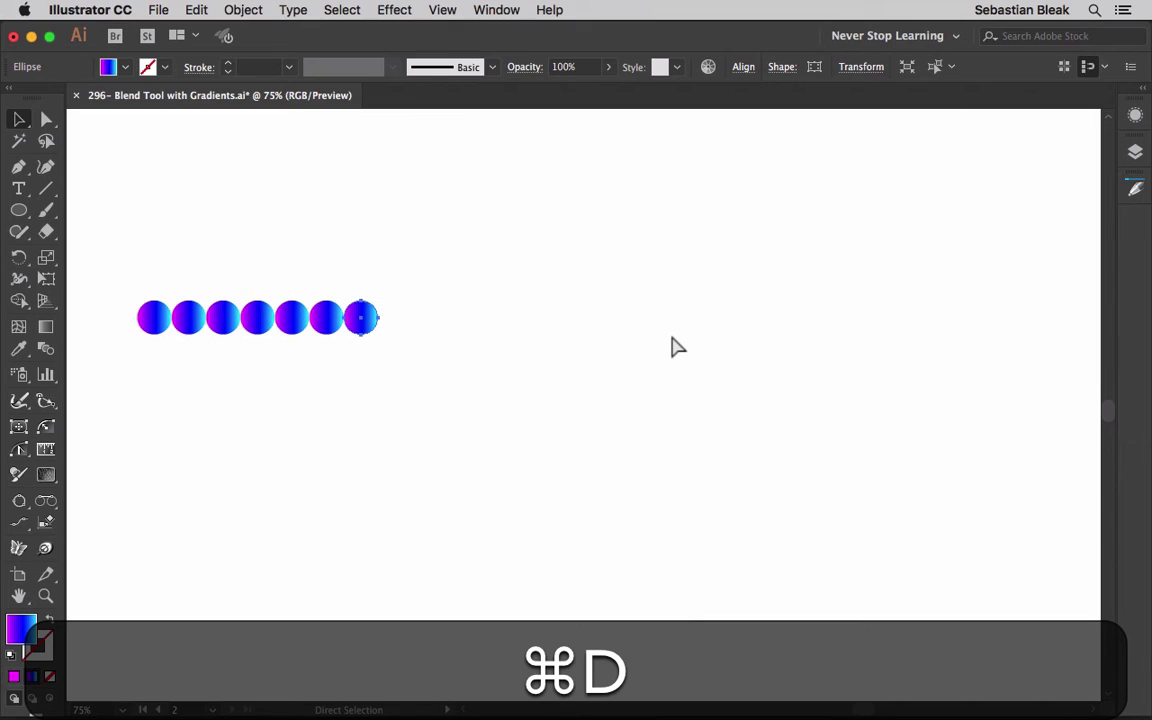
key("super+d")
key("super+d")
key("super+d")
key("super+d")
key("super+d")
key("super+d")
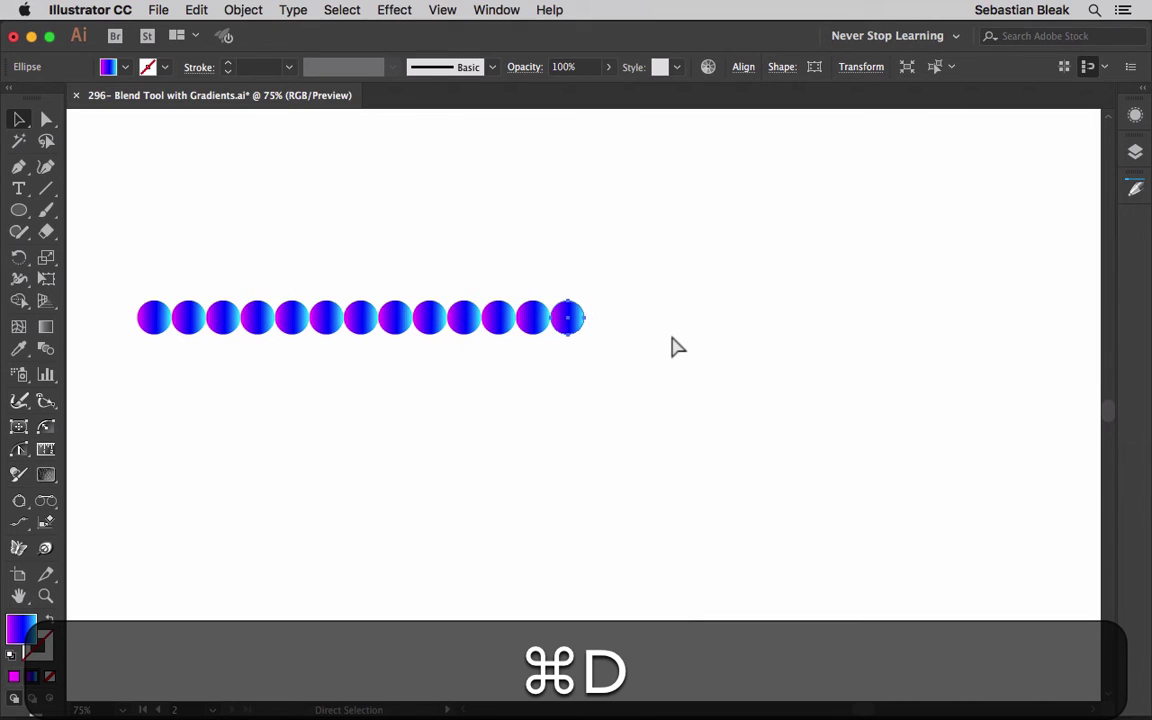
key("super+d")
key("super+d")
key("super+d")
key("super+d")
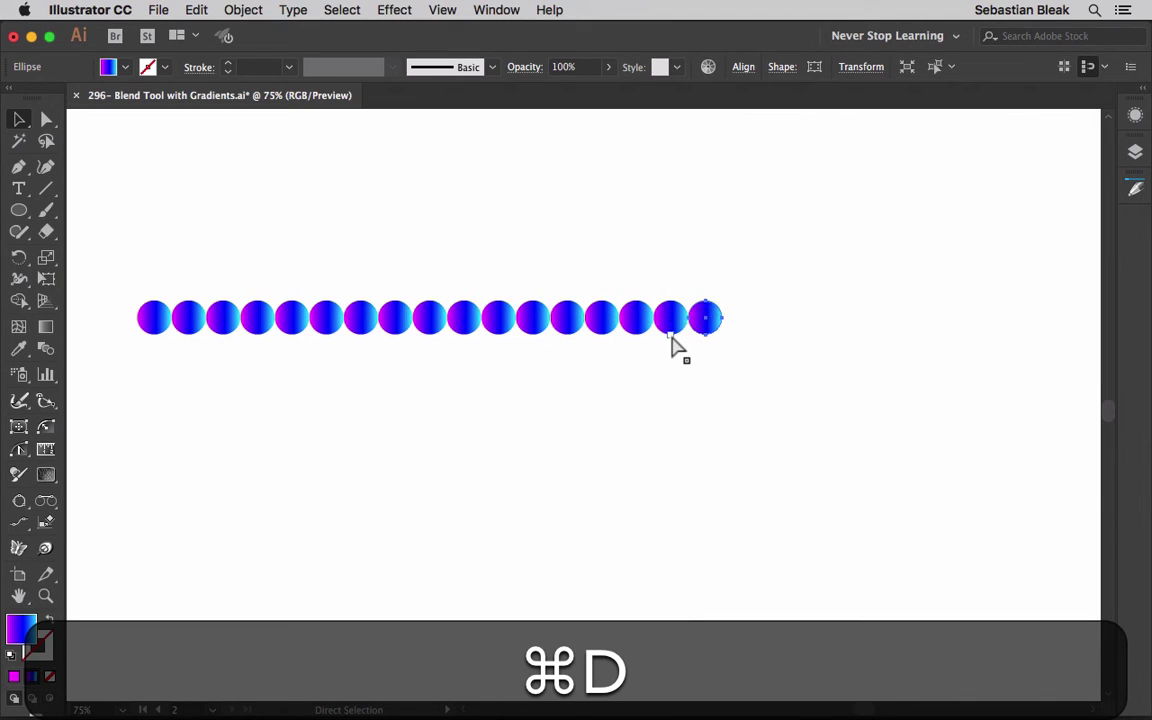
key("super+d")
key("super+d")
key("super+d")
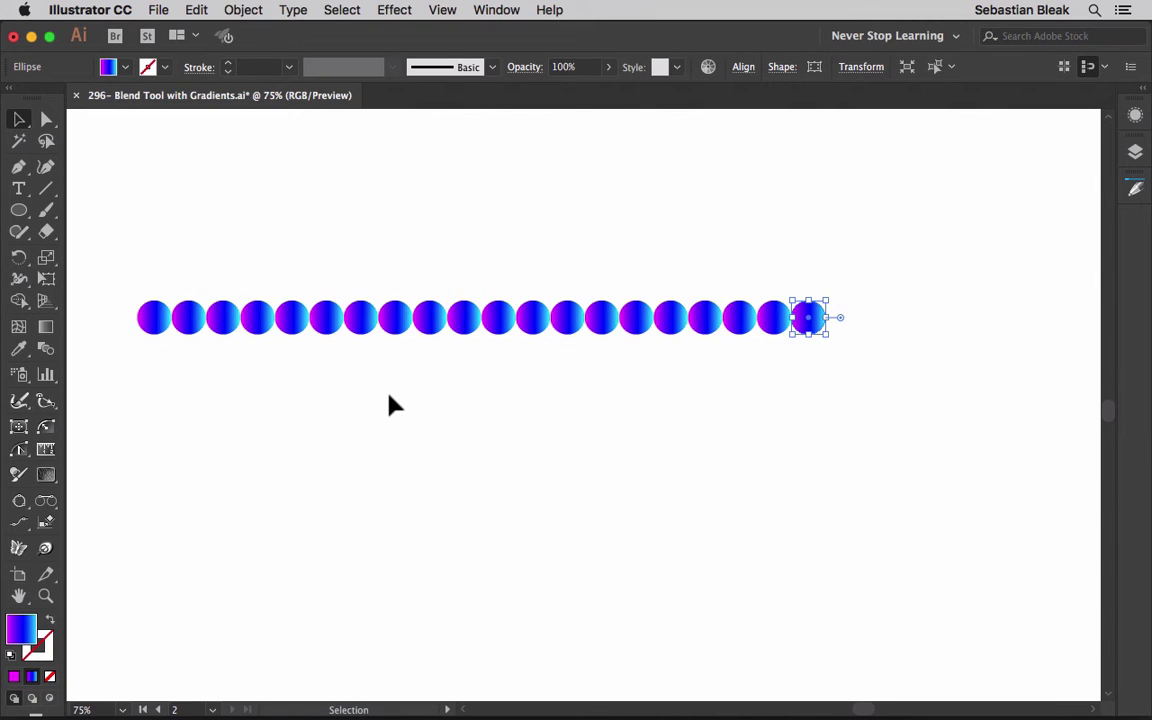
left_click_drag(118, 372, 895, 252)
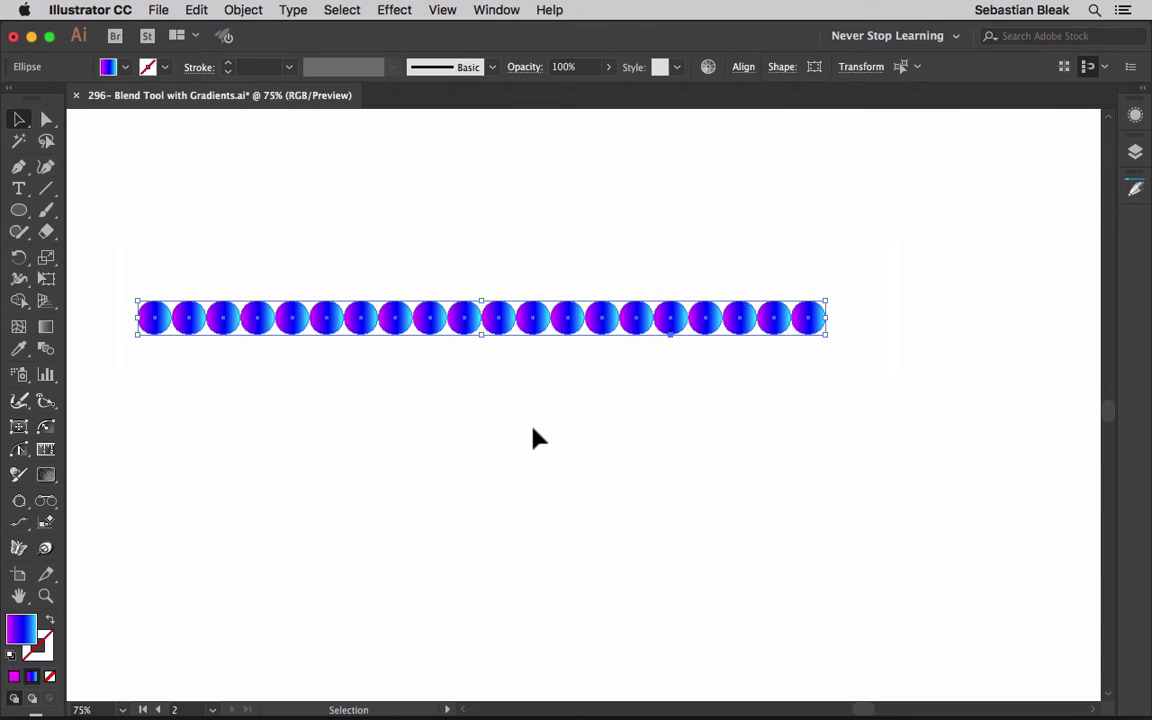
Step: Set Blend Options spacing to Specified Steps with 100 steps
left_click(245, 12)
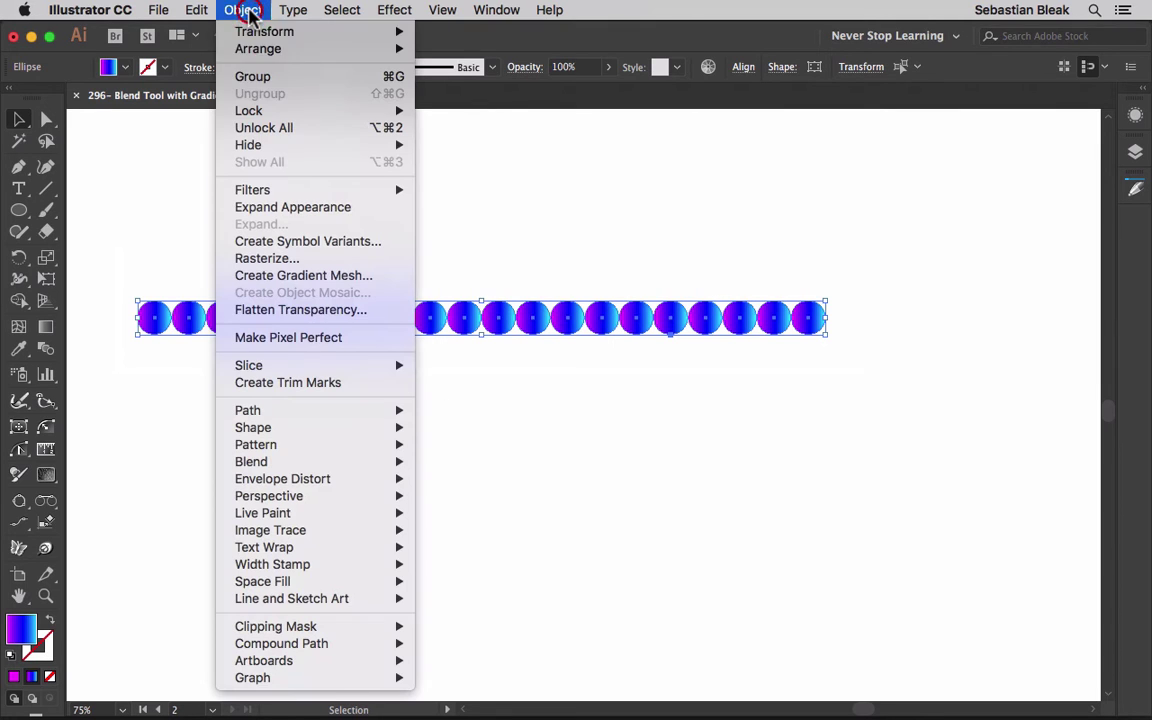
mouse_move(305, 450)
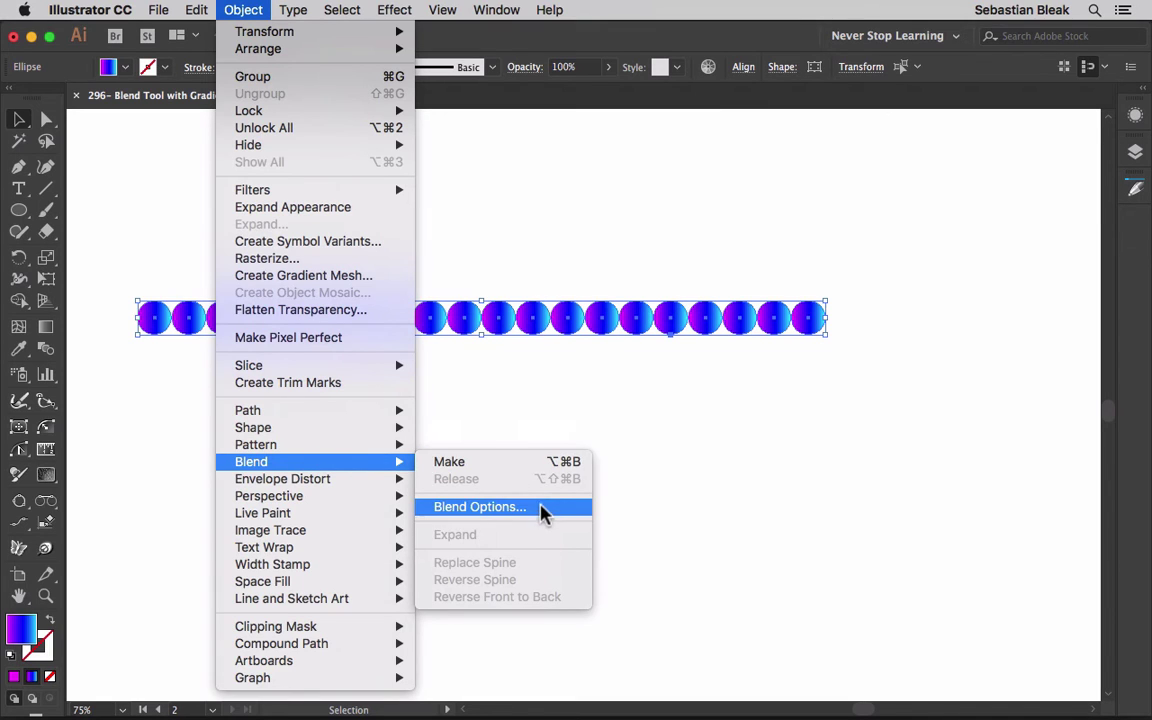
left_click(543, 510)
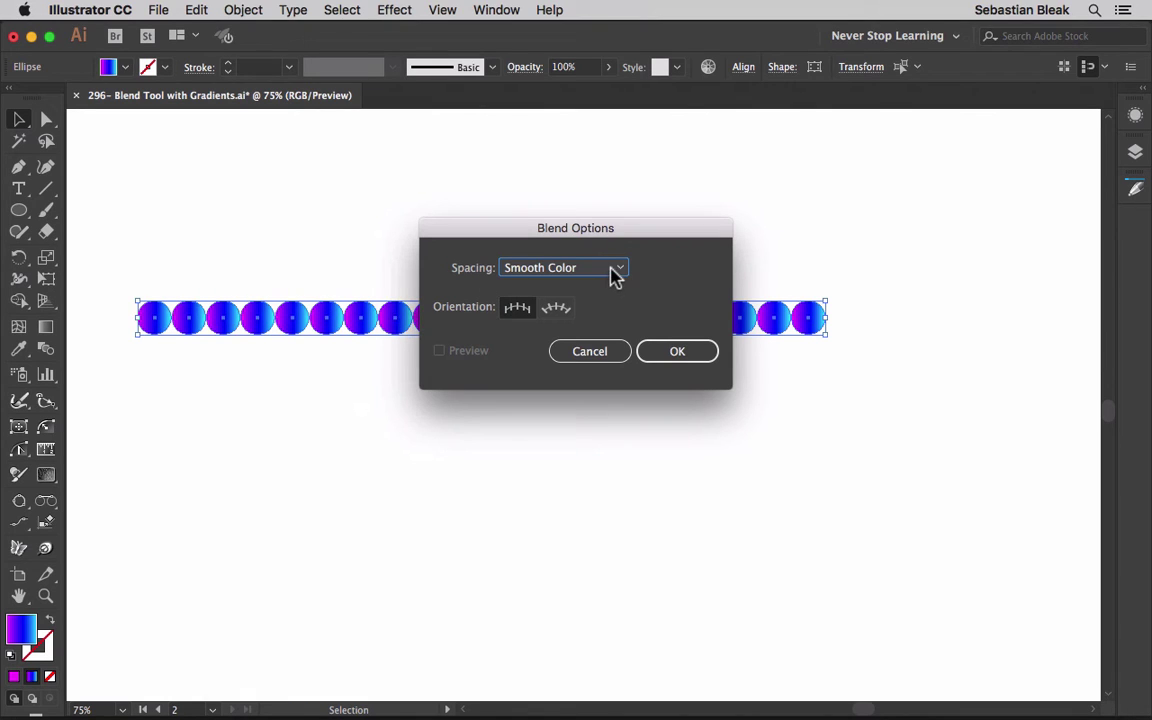
left_click(617, 269)
left_click(598, 307)
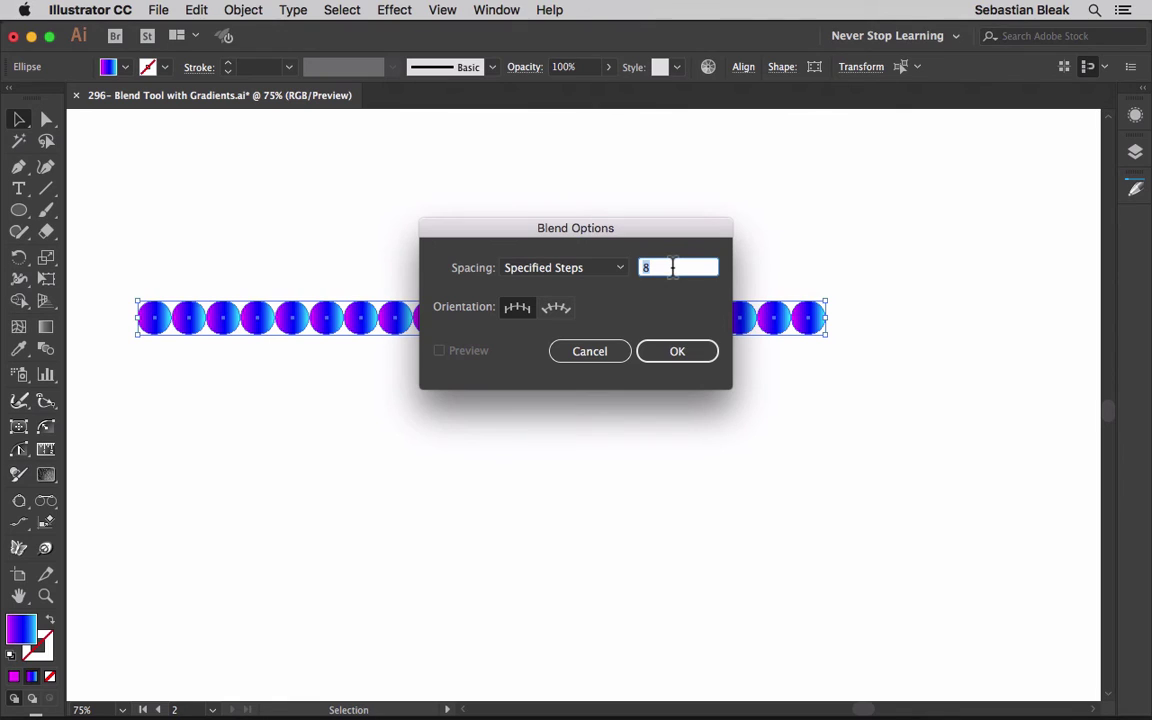
type("100")
left_click(655, 352)
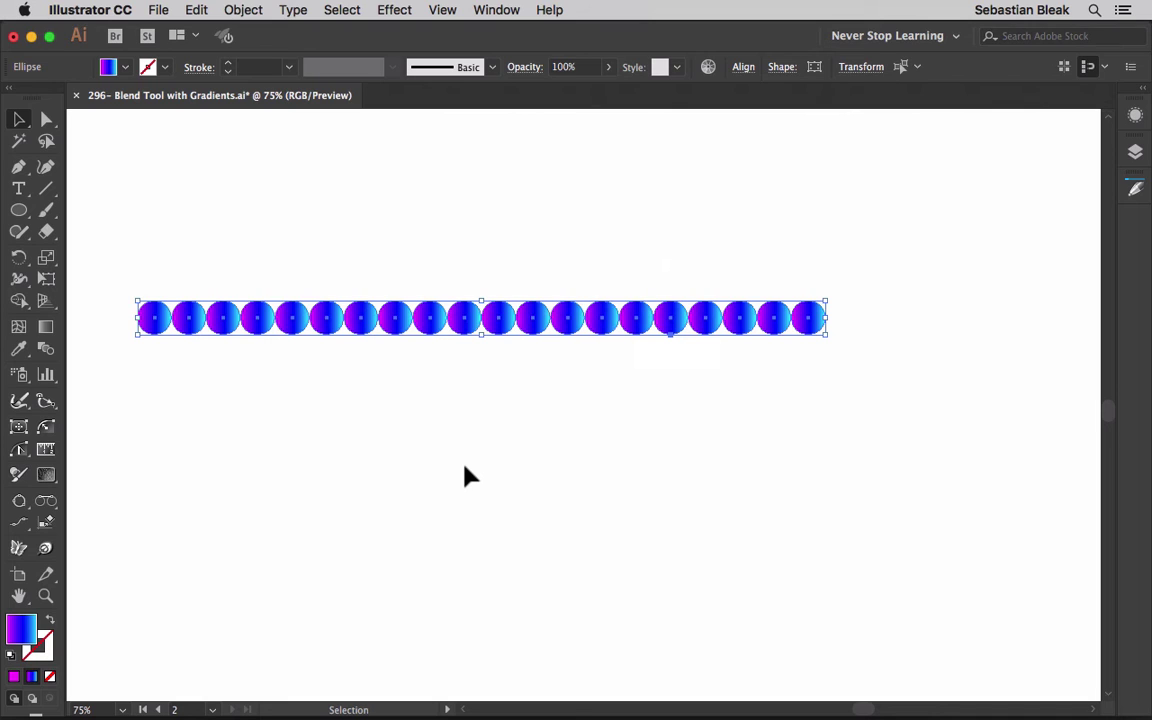
Step: Apply Object > Blend > Make to the circles, then deselect and reselect the resulting tube
left_click(244, 12)
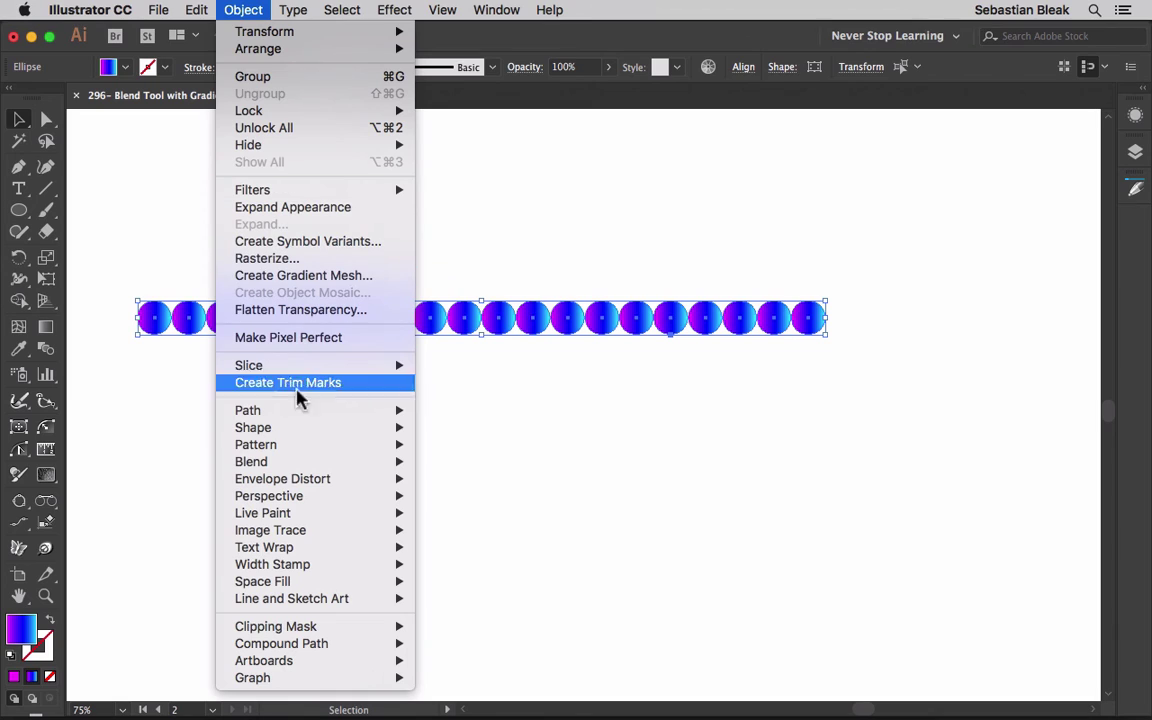
mouse_move(303, 465)
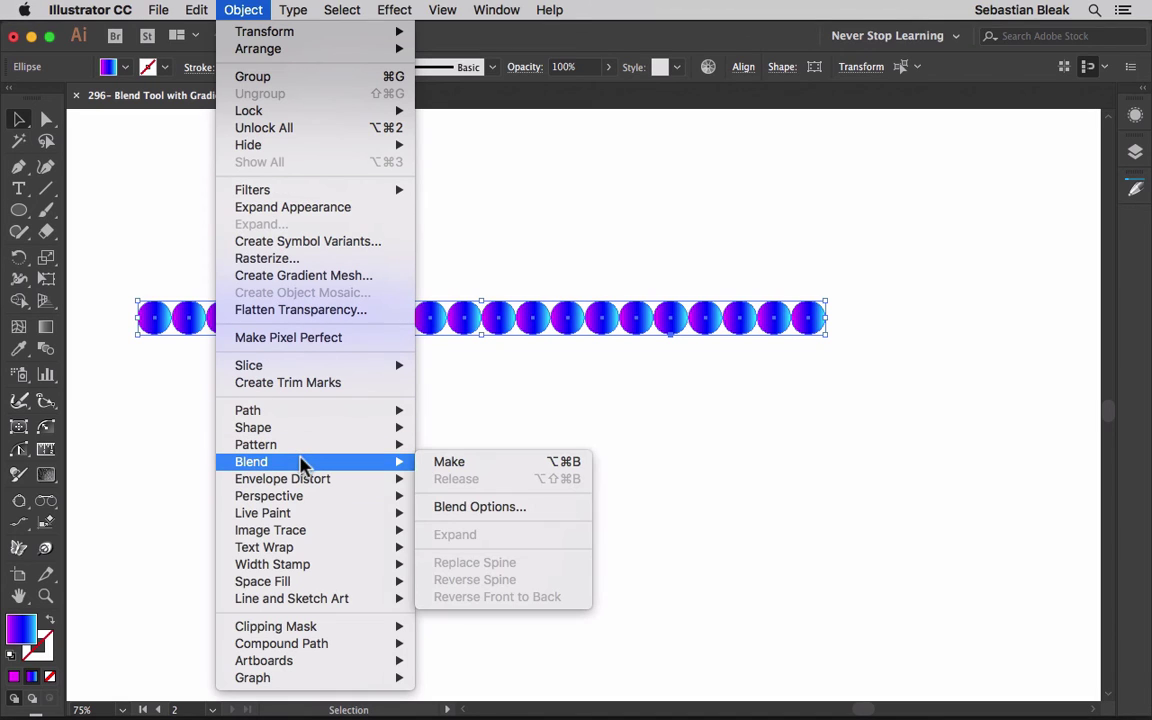
left_click(502, 467)
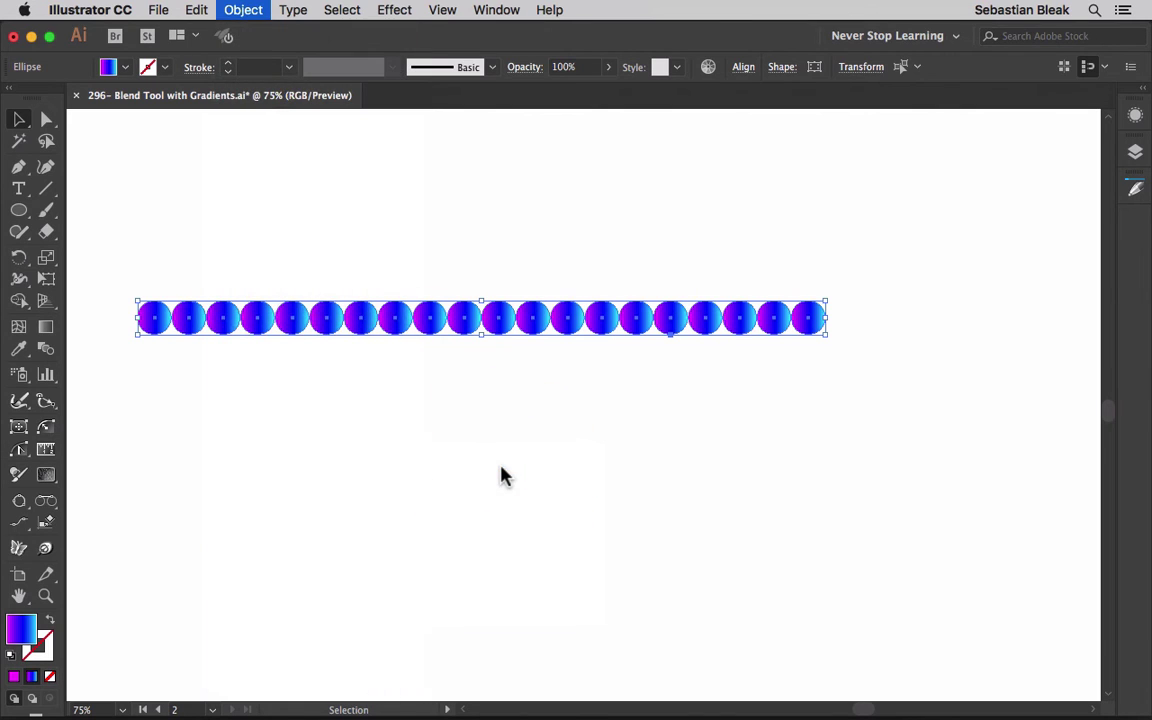
left_click(372, 396)
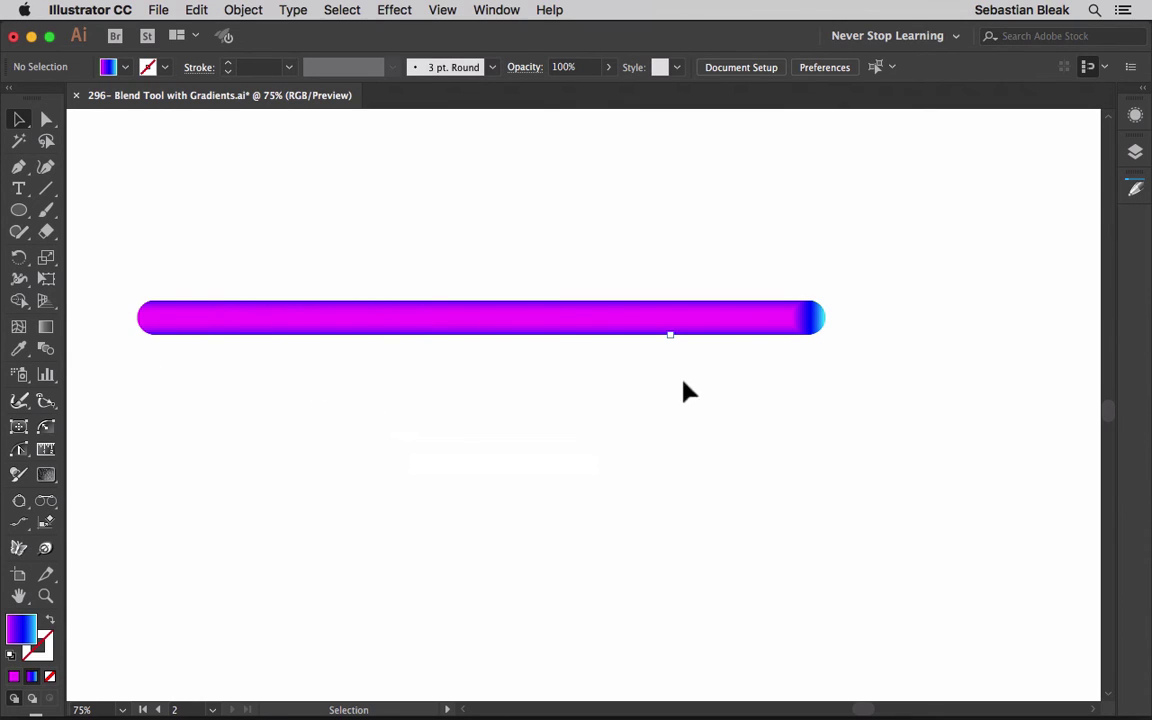
left_click_drag(575, 400, 471, 268)
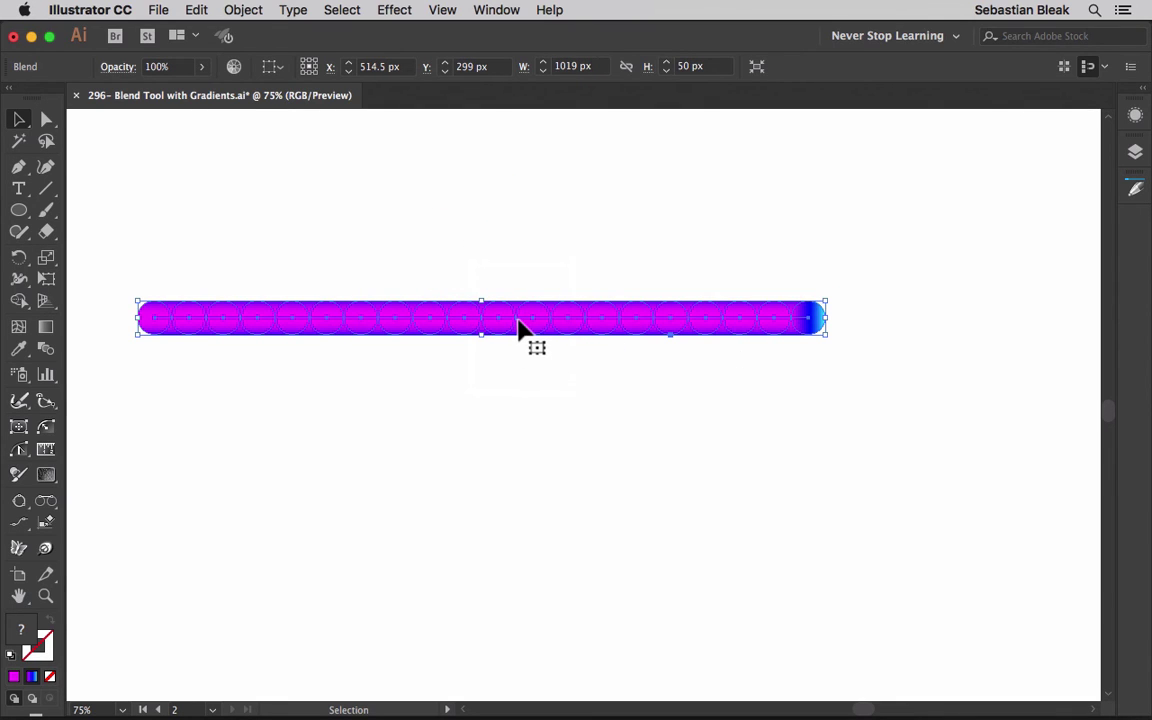
Step: Option-drag the blend tube downward to place a copy beneath it, then deselect
left_click_drag(517, 327, 543, 473)
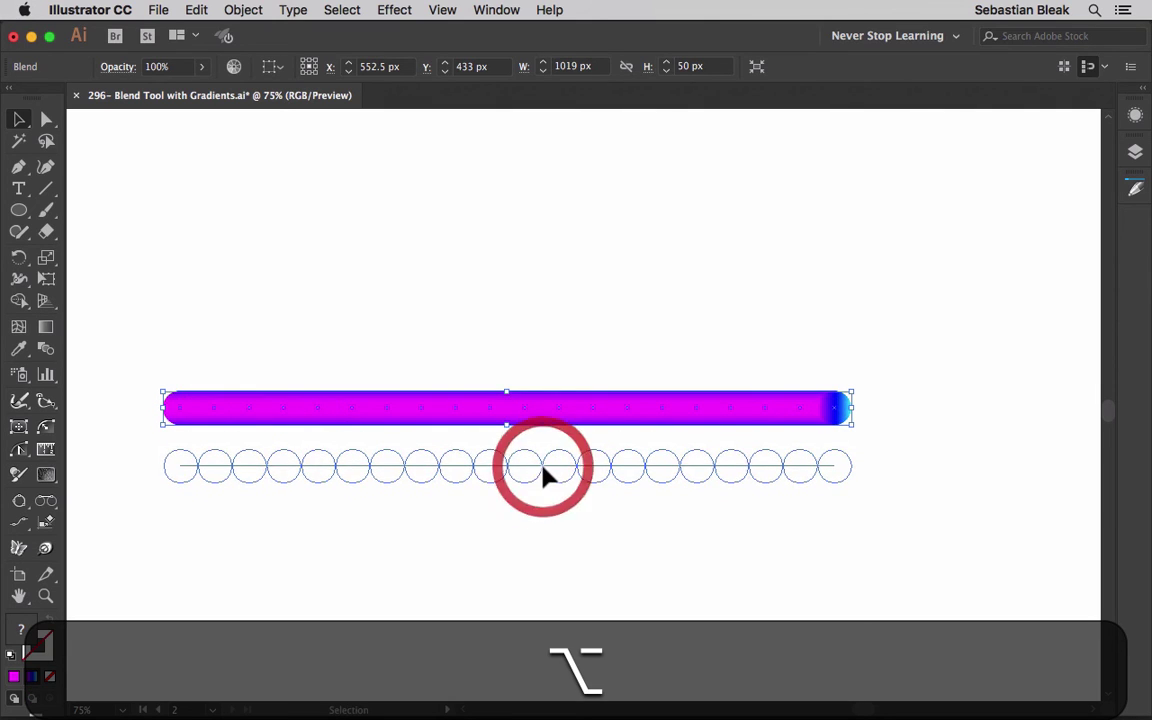
left_click(391, 303)
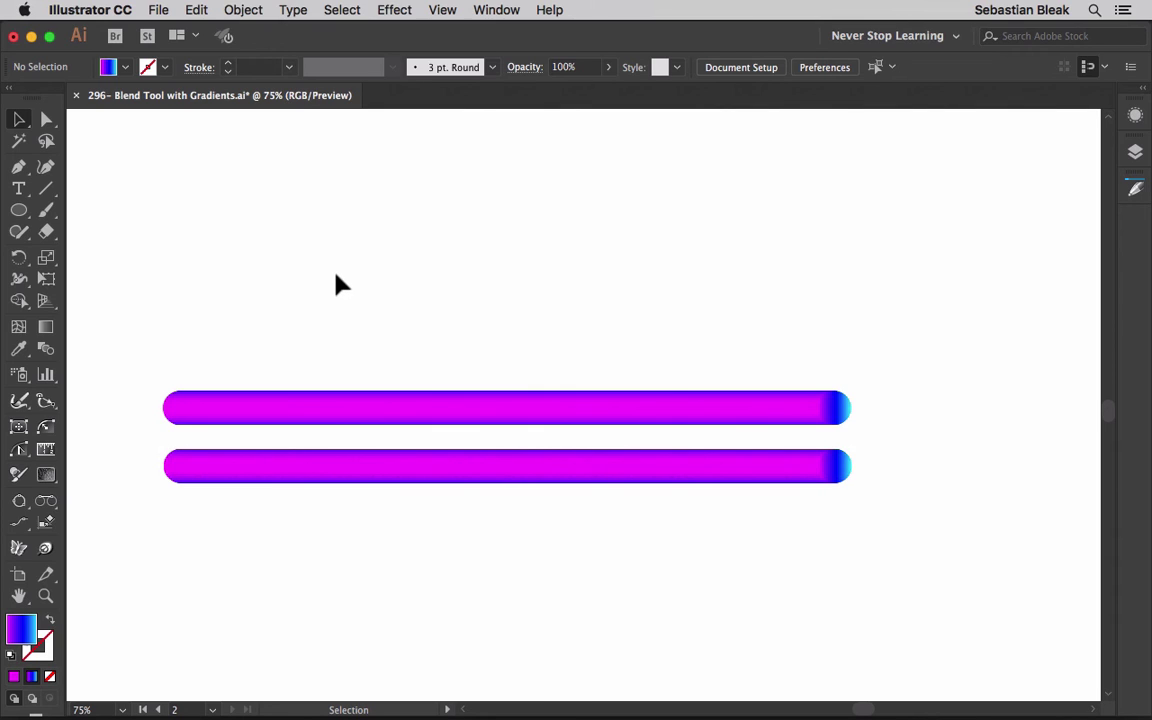
key("n")
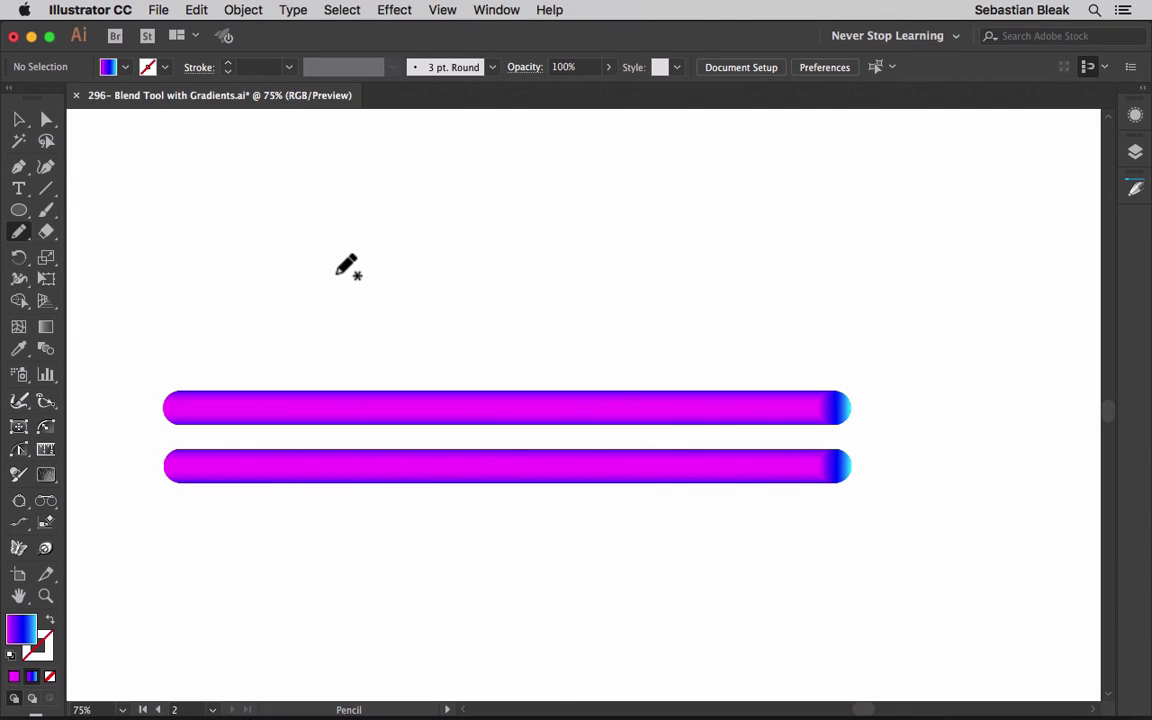
Step: Reset default fill and stroke and draw a looping freehand curve above the tubes
key("d")
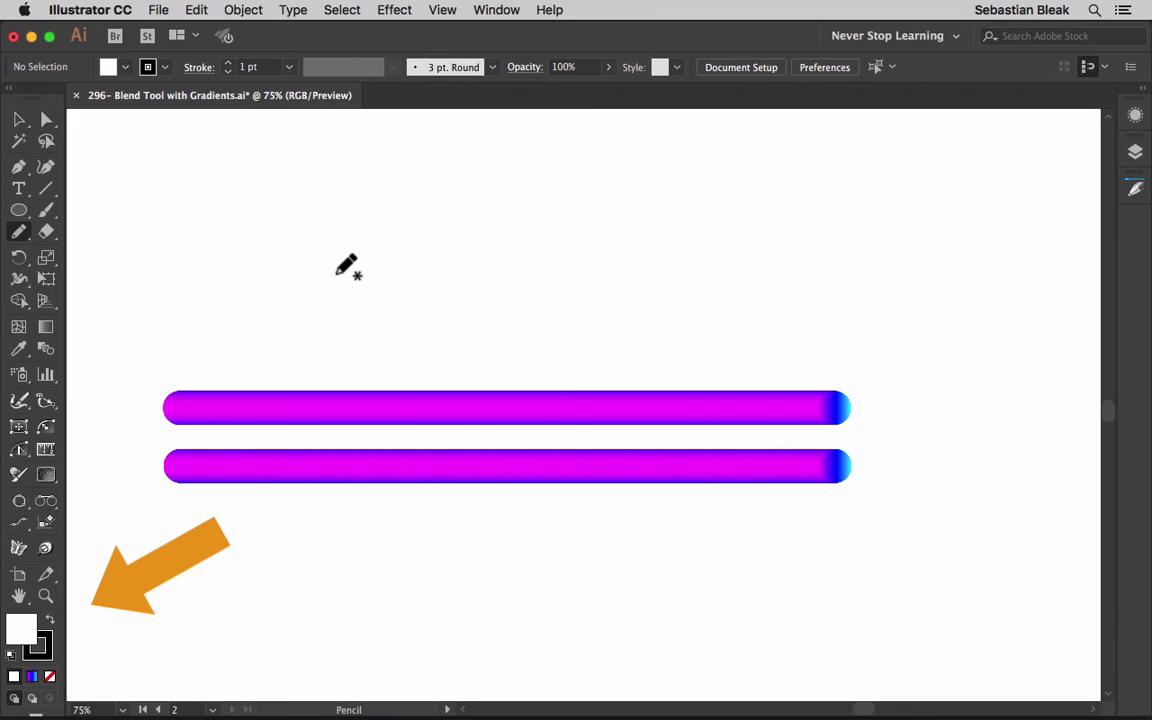
left_click(293, 264)
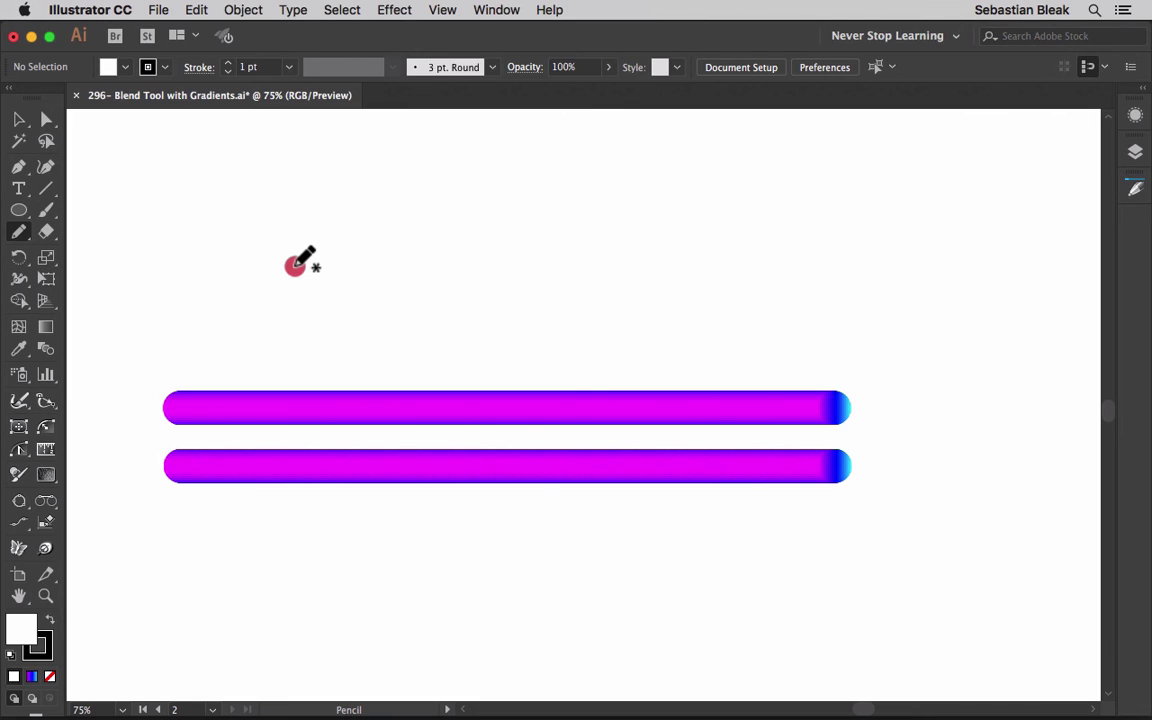
mouse_move(300, 259)
left_mouse_down()
mouse_move(357, 216)
mouse_move(438, 186)
mouse_move(532, 182)
mouse_move(581, 208)
mouse_move(600, 263)
mouse_move(565, 334)
mouse_move(493, 335)
mouse_move(449, 263)
mouse_move(463, 192)
mouse_move(554, 154)
mouse_move(626, 147)
mouse_move(702, 162)
mouse_move(799, 229)
left_mouse_up()
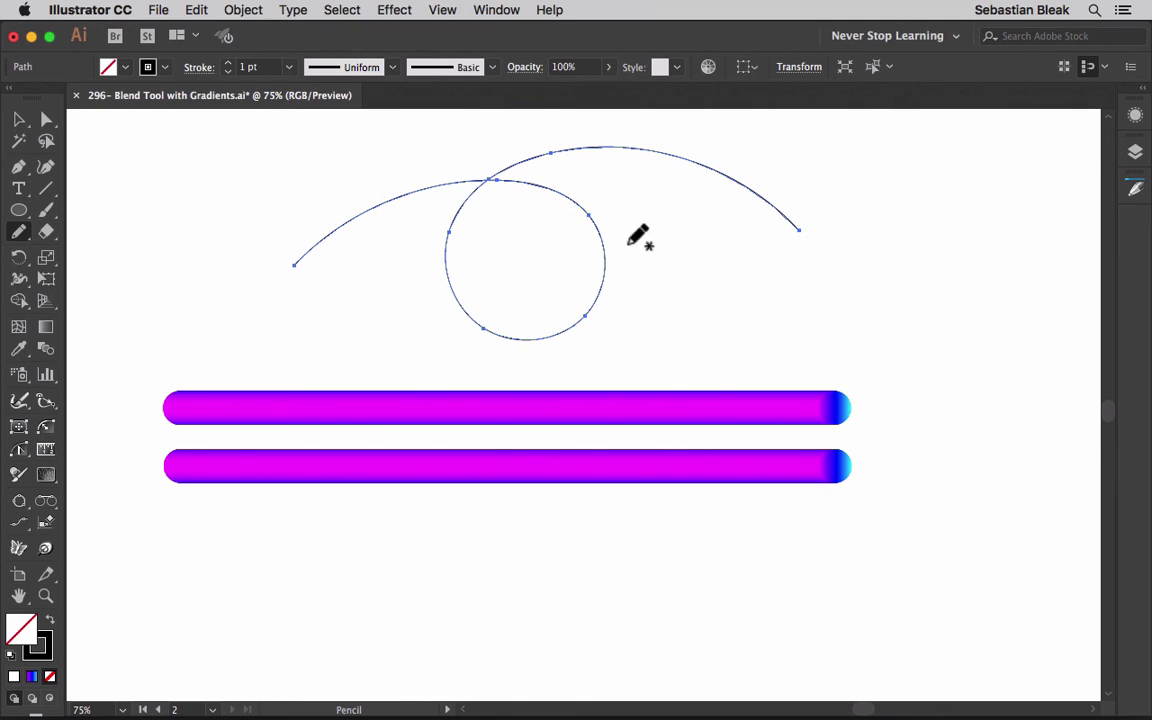
Step: Select the pencil curve with the upper tube and apply Object > Blend > Replace Spine
key("v")
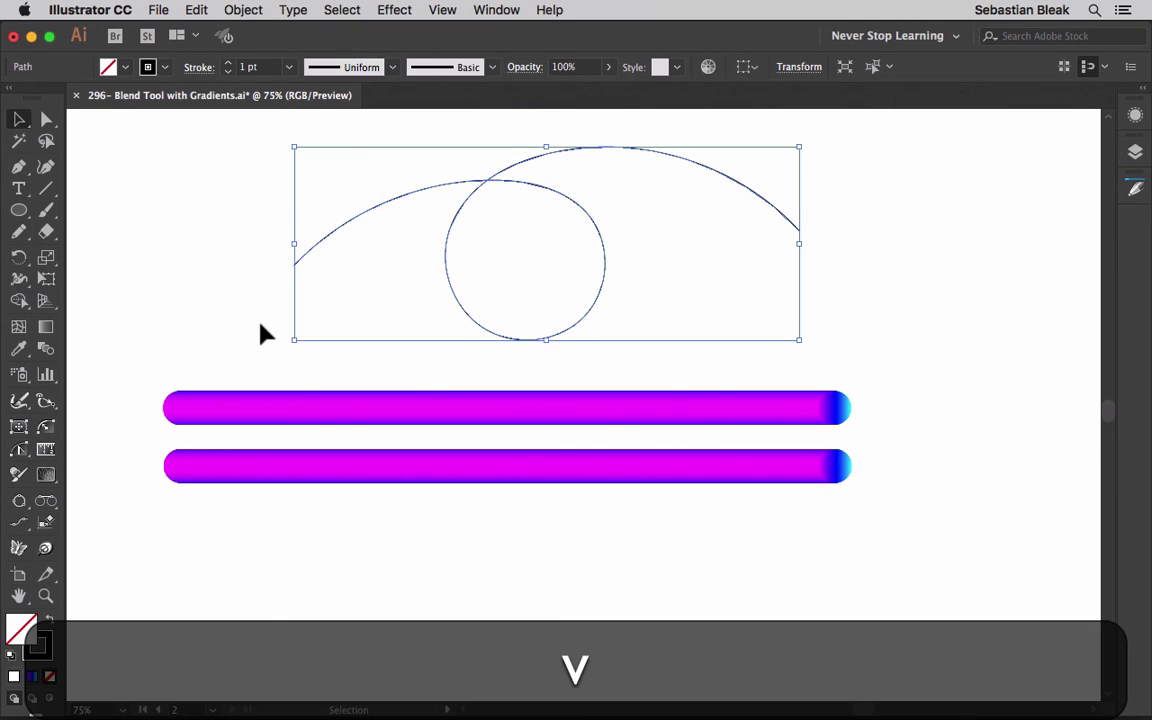
left_click_drag(134, 418, 667, 213)
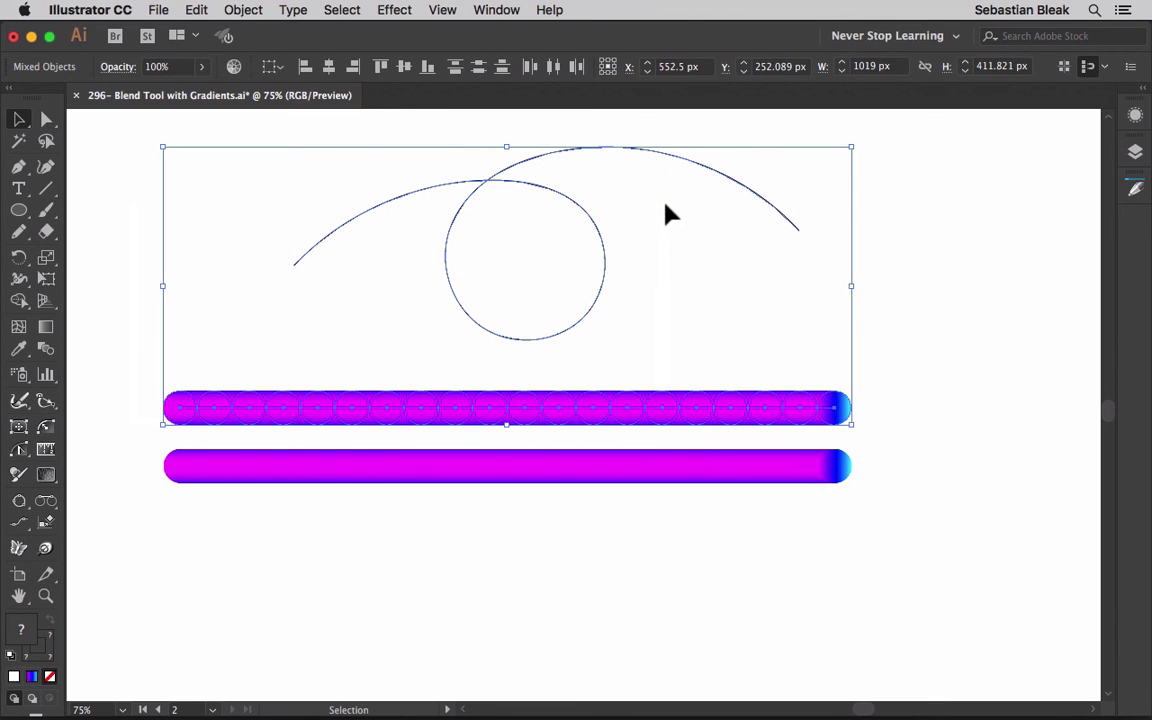
left_click(250, 10)
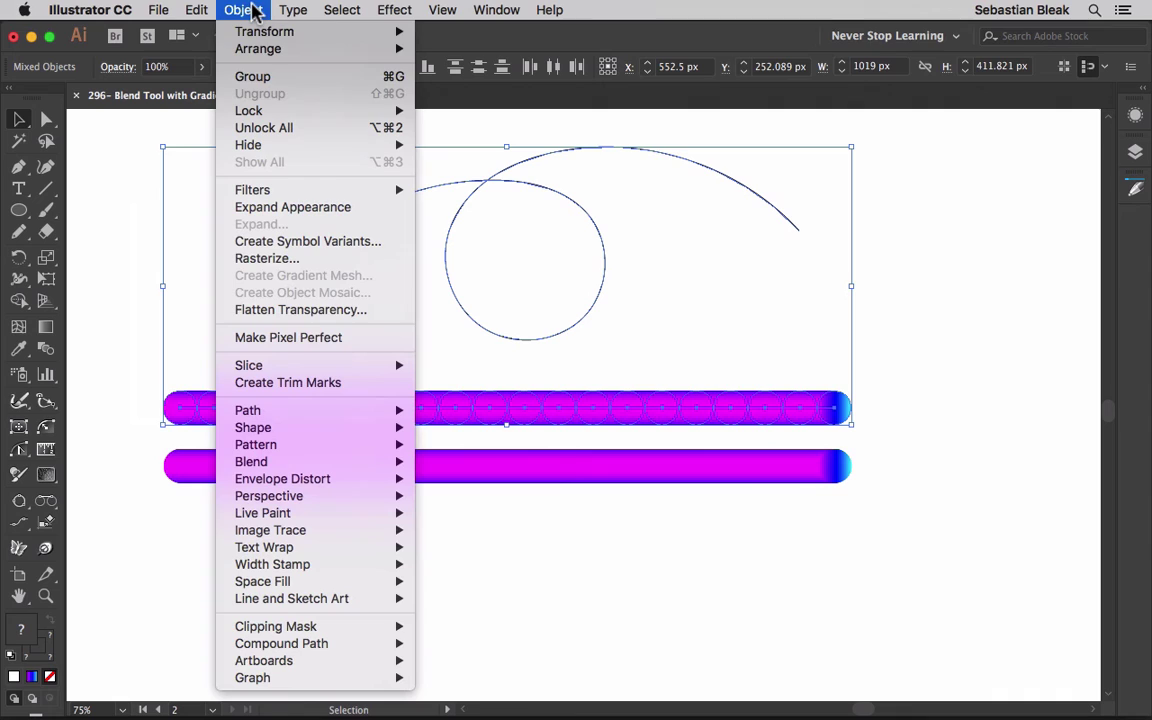
mouse_move(330, 466)
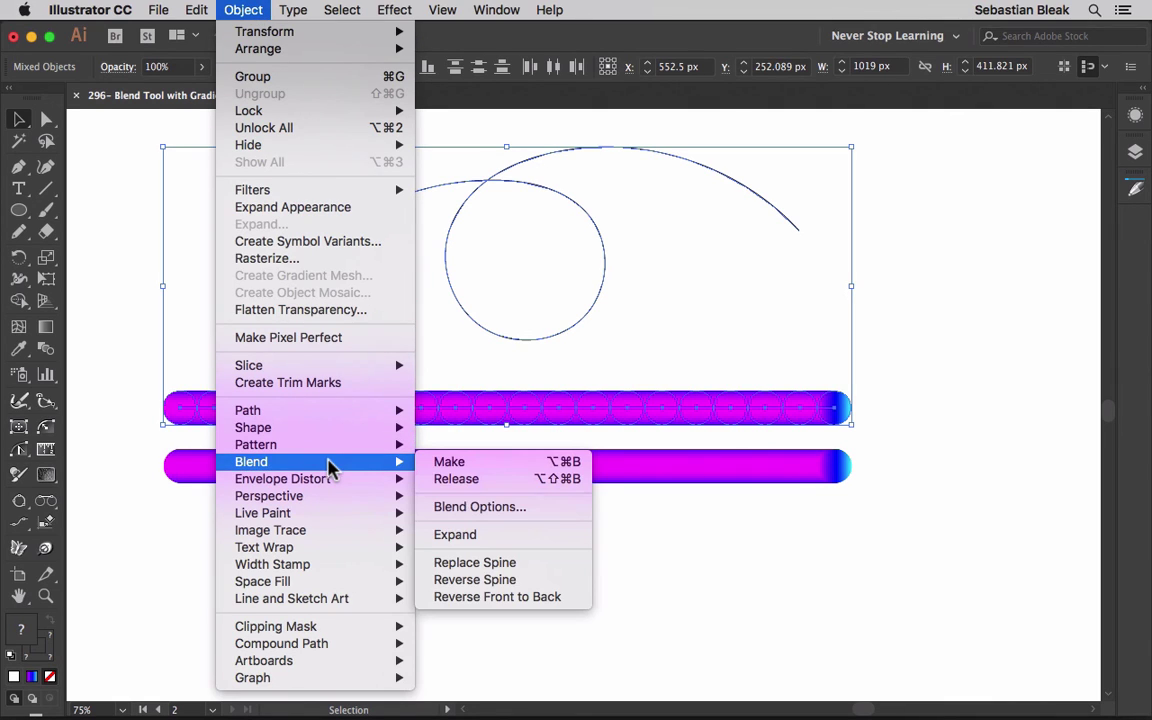
left_click(563, 570)
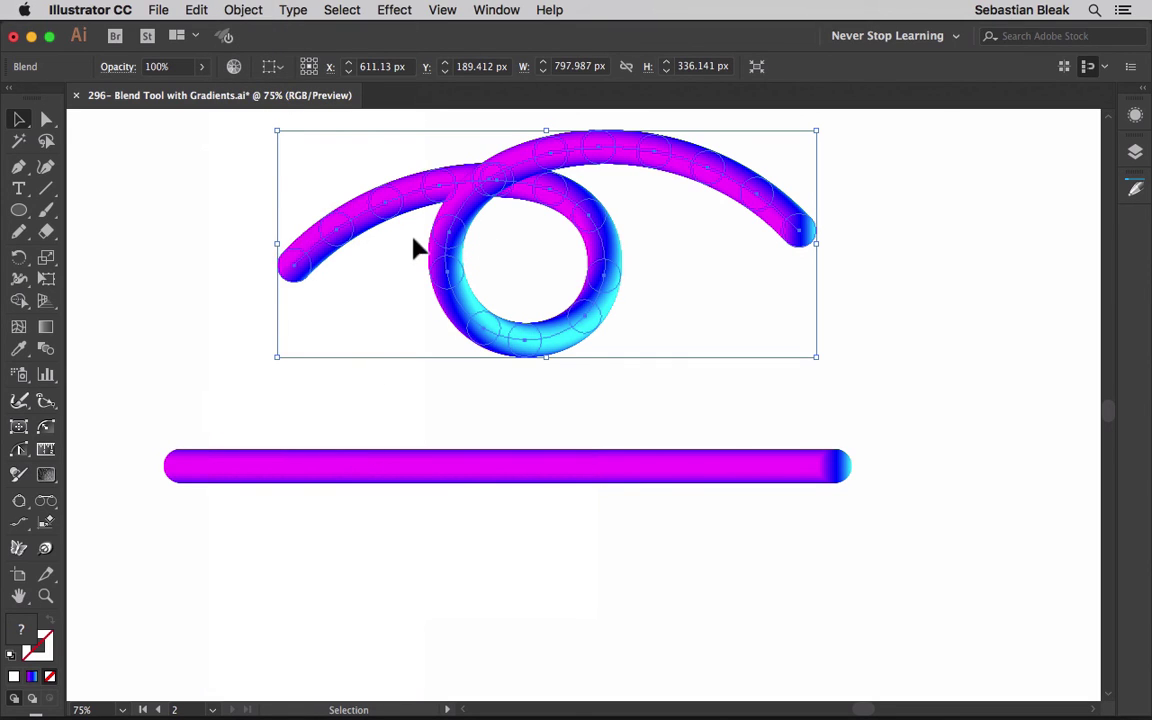
left_click(363, 406)
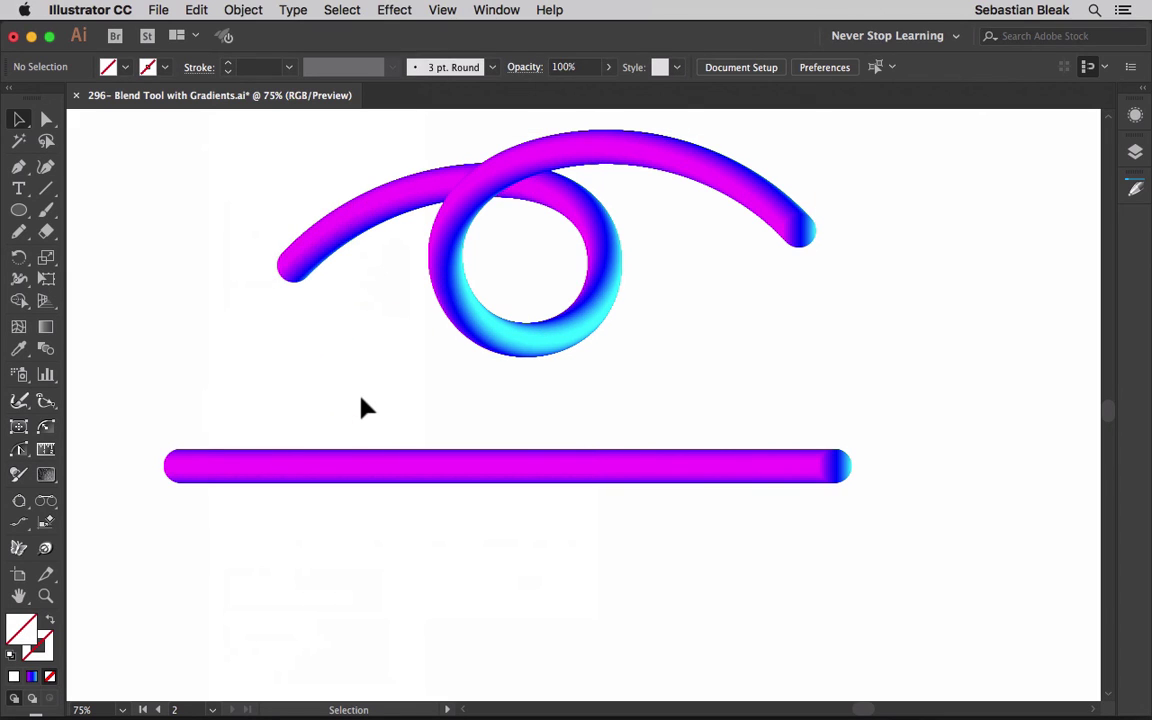
Step: Apply Reverse Spine to the looped blend, putting cyan on the top arcs and magenta at the bottom
left_click_drag(363, 406, 604, 183)
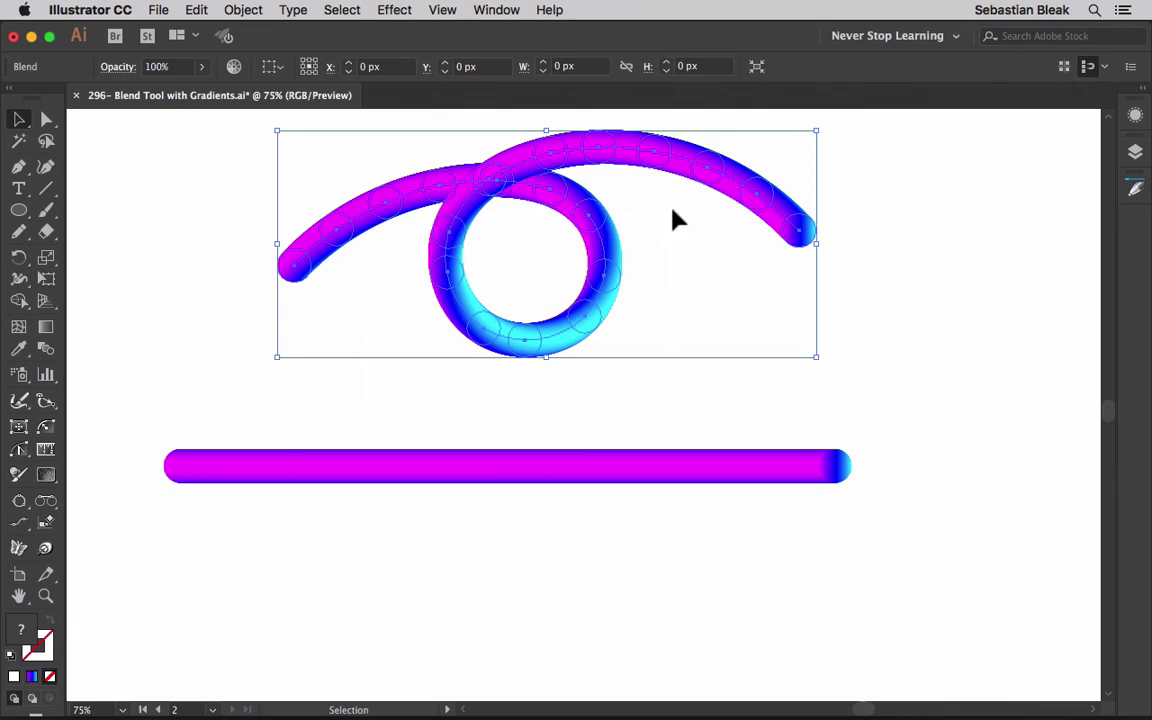
left_click(243, 10)
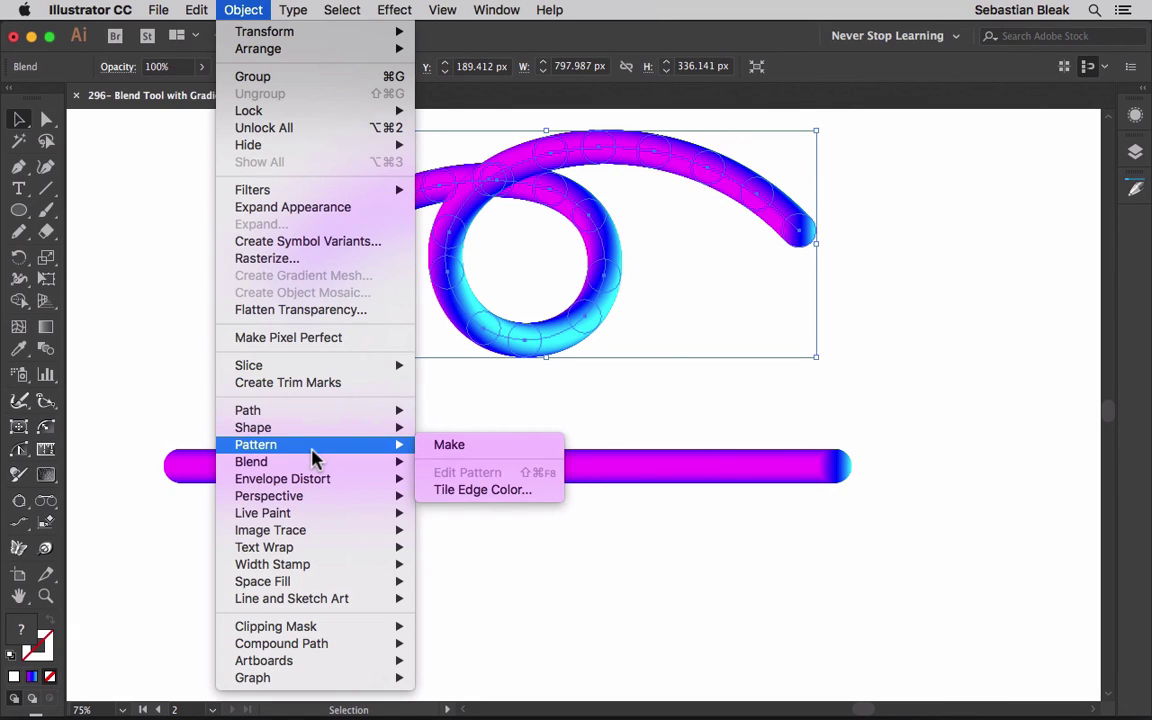
mouse_move(319, 463)
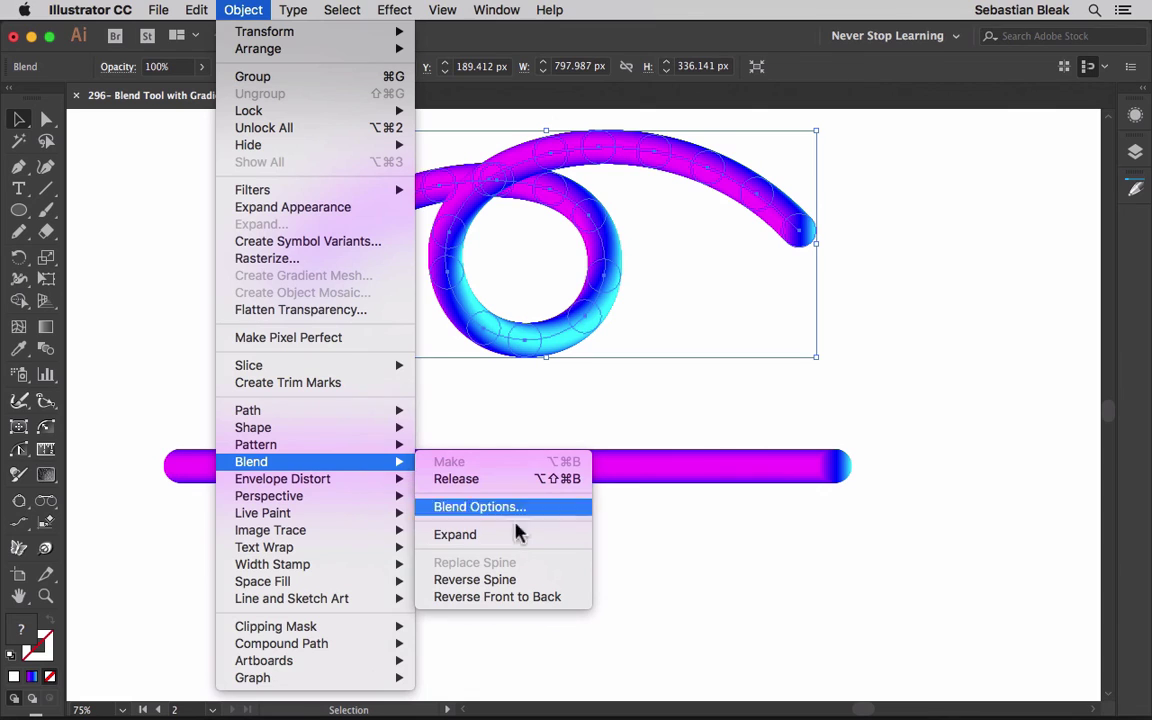
left_click(540, 581)
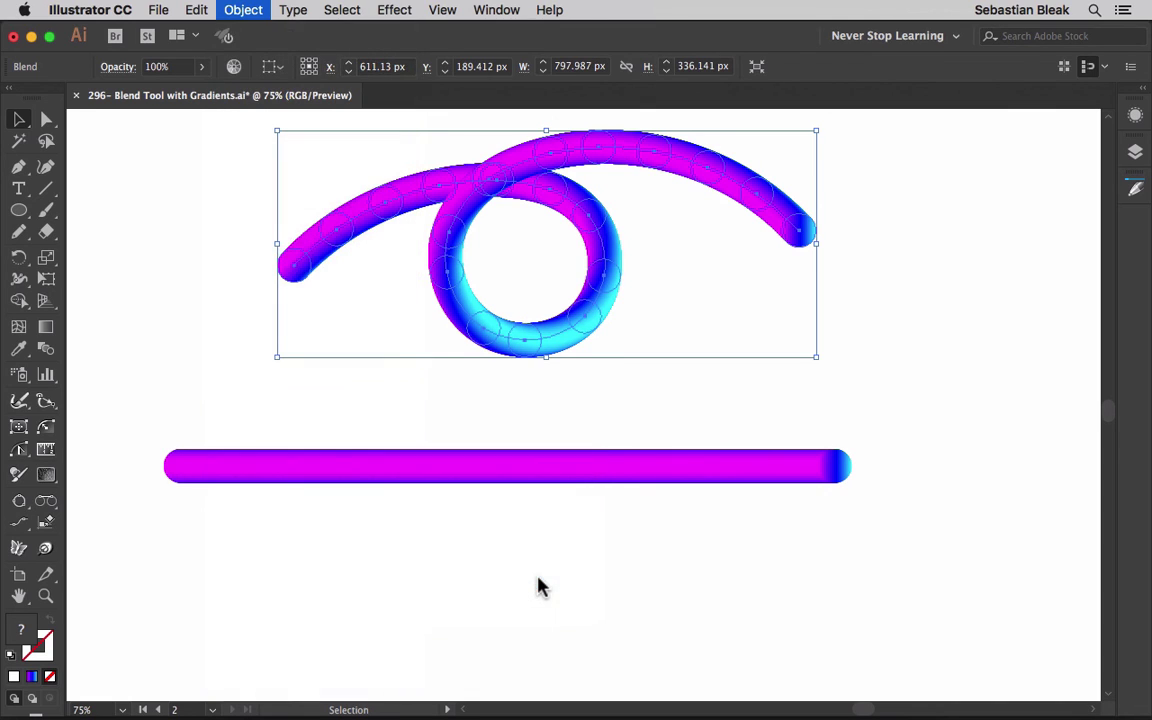
left_click(336, 398)
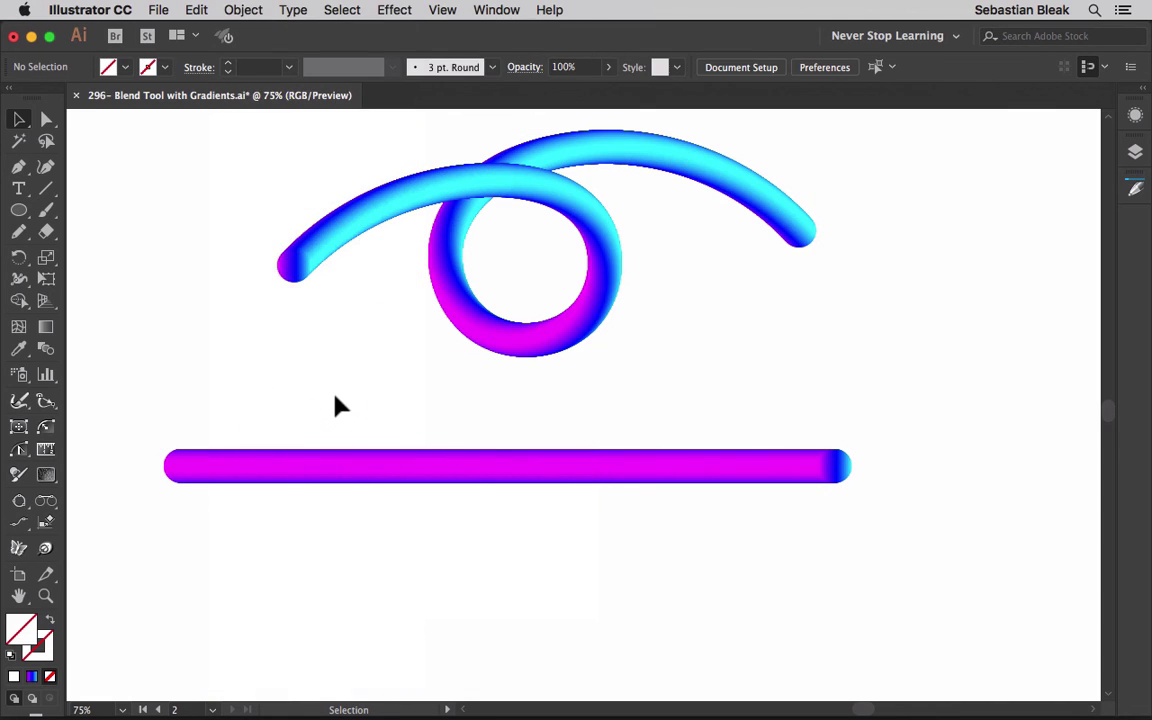